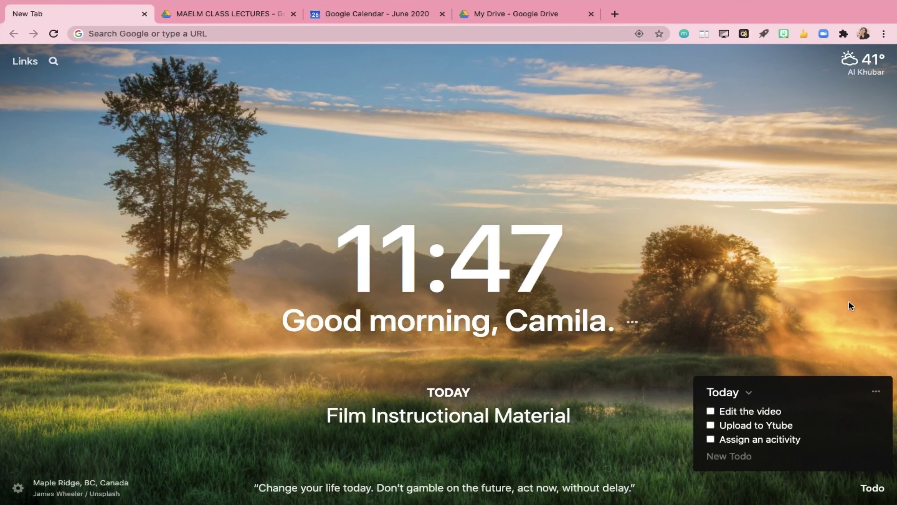
Bring up the MAELM CLASS LECTURES tab in Chrome's tab strip.
mouse_move(695, 4)
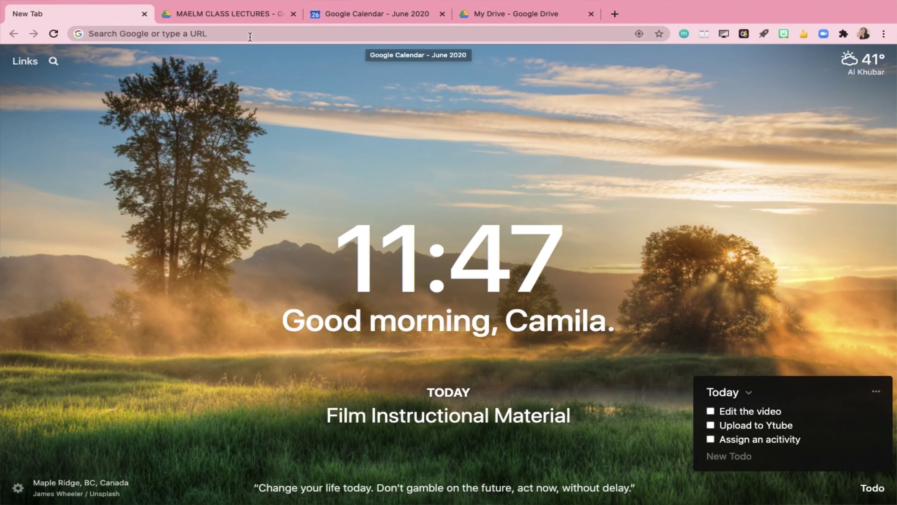
Swap the Keep panel beside MAELM CLASS LECTURES for the Calendar panel at Wed, Aug 26.
left_click(252, 20)
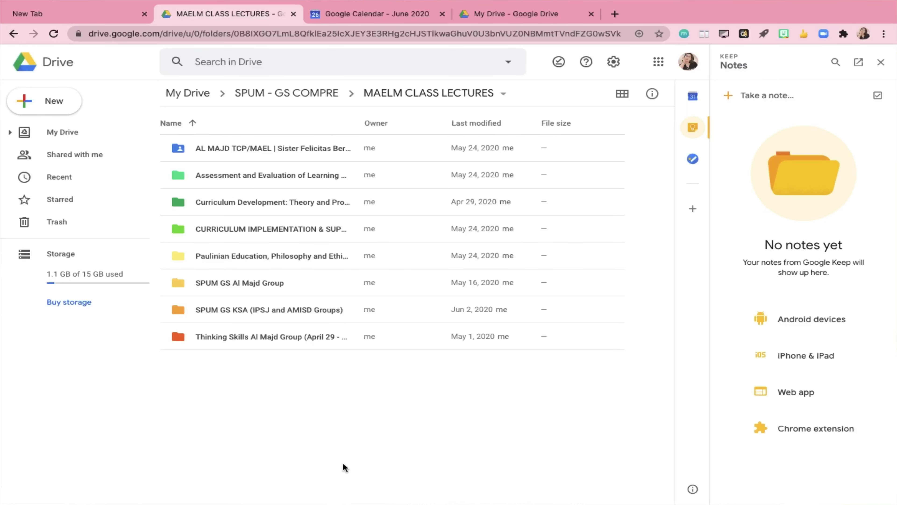
left_click(880, 62)
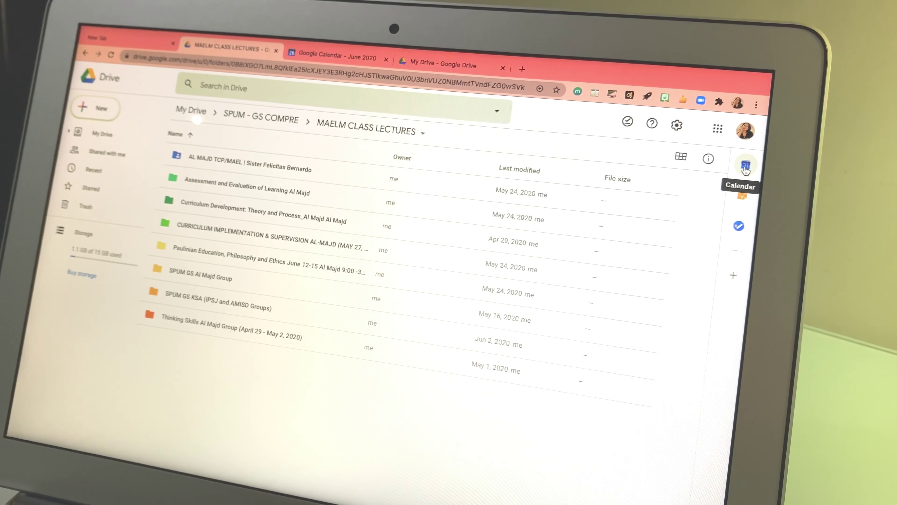
left_click(745, 163)
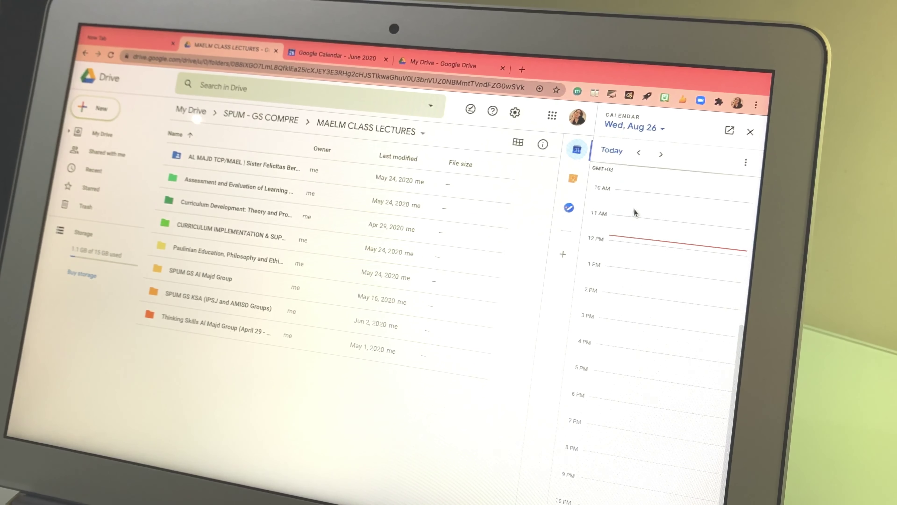
scroll(633, 212, "up", 3)
scroll(630, 214, "up", 5)
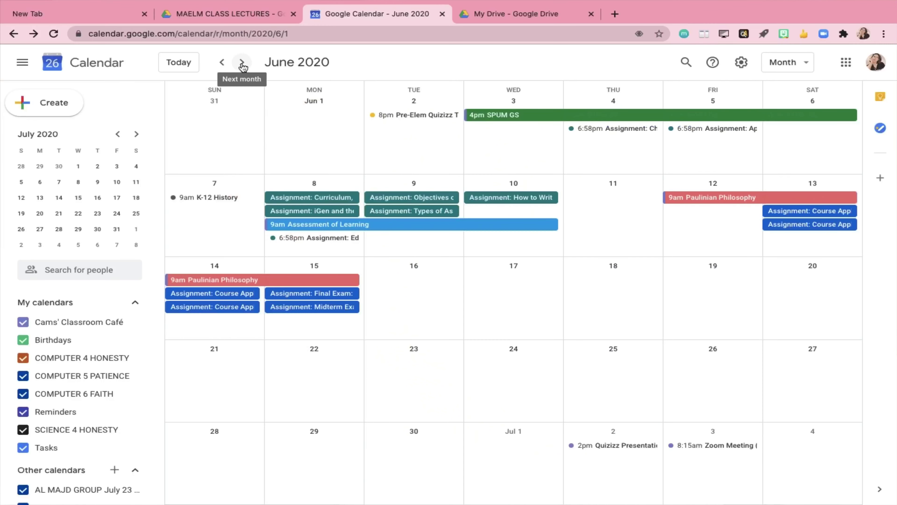
Go to June 2020 and open the June 8 Curriculum, Instruction, and Assessment assignment.
left_click(242, 62)
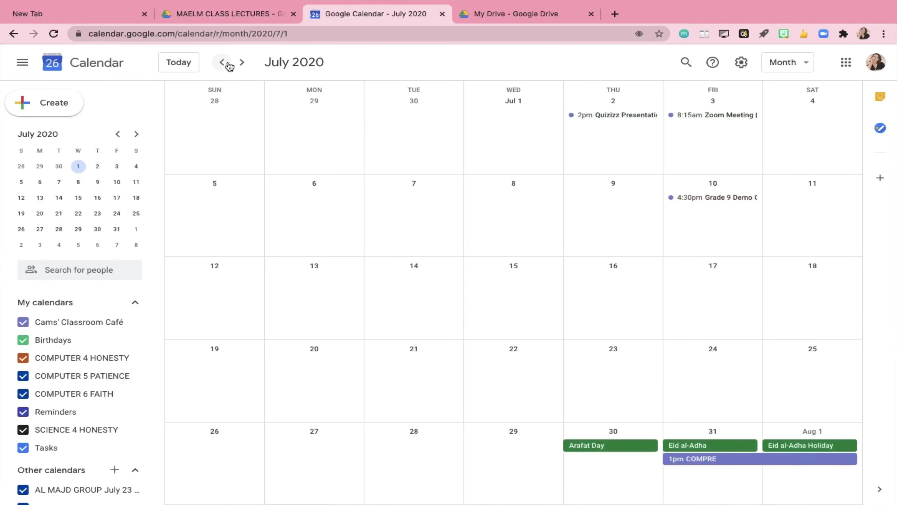
left_click(226, 63)
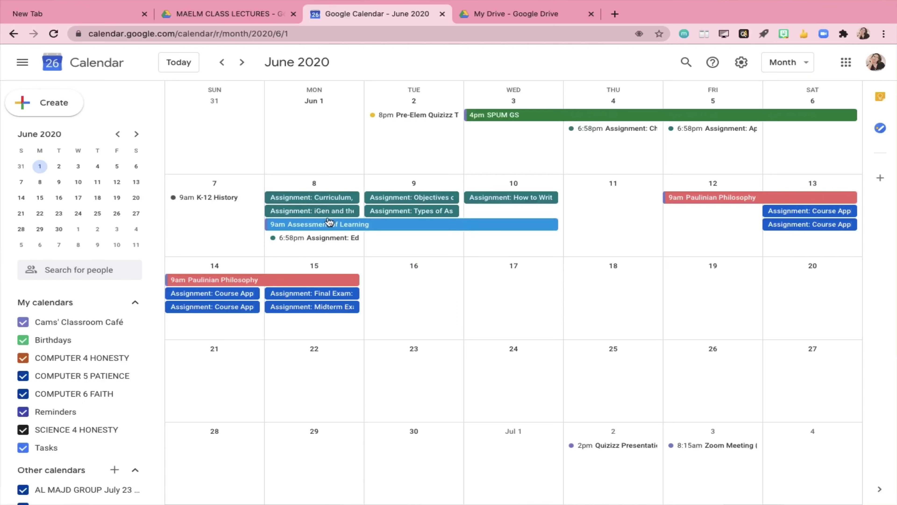
left_click(332, 201)
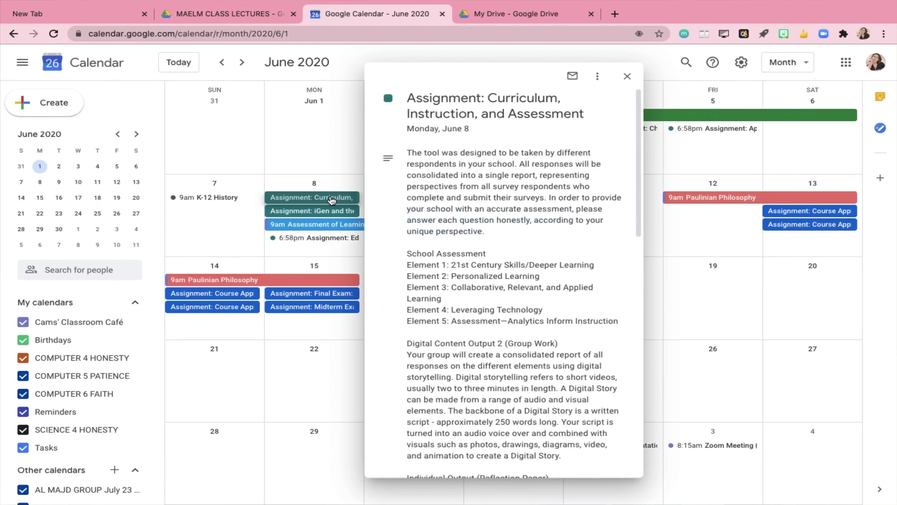
Read through the assignment's details, then dismiss the popup.
scroll(545, 269, "down", 7)
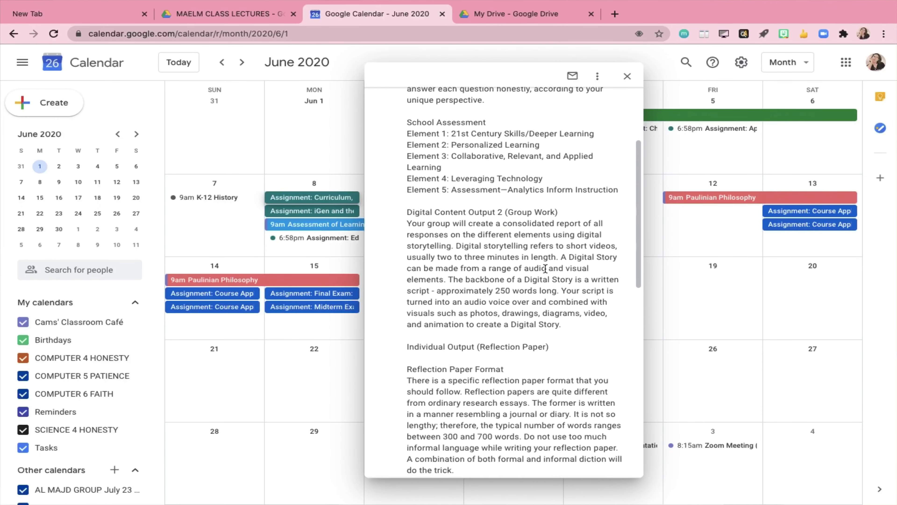
scroll(545, 272, "down", 6)
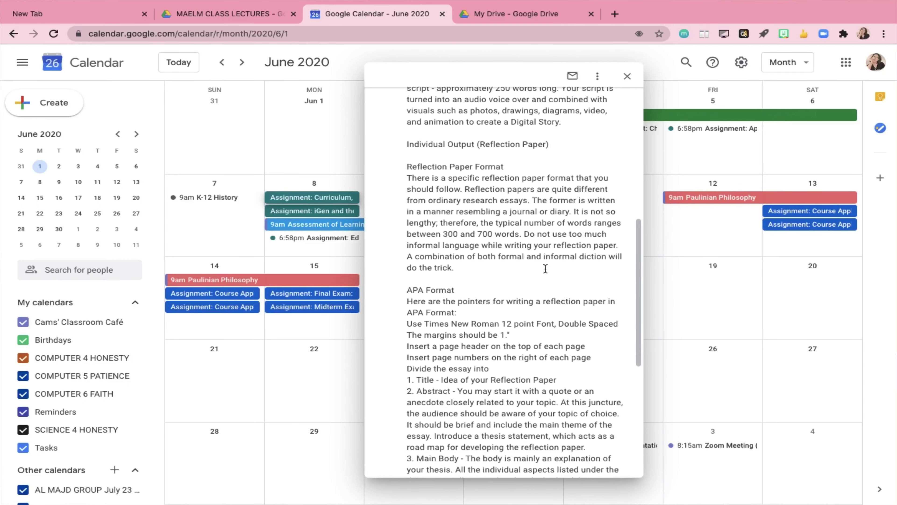
scroll(545, 269, "down", 5)
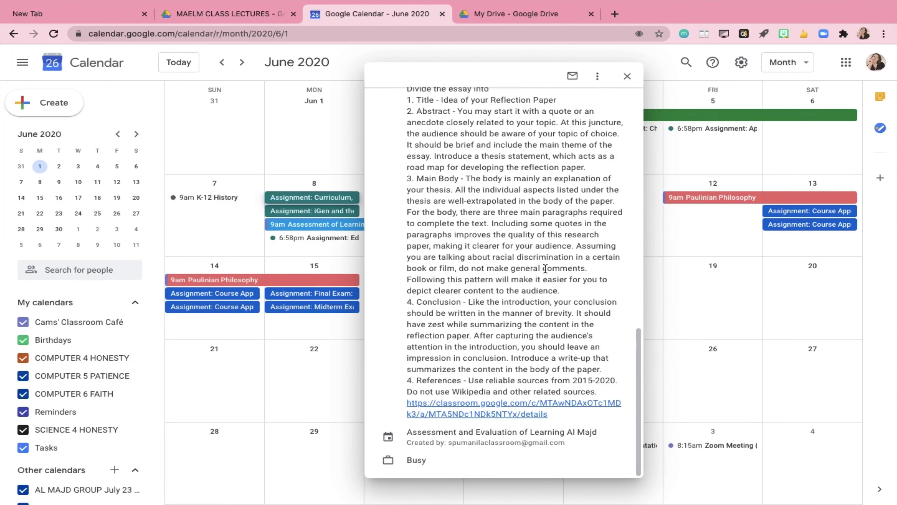
scroll(545, 268, "up", 17)
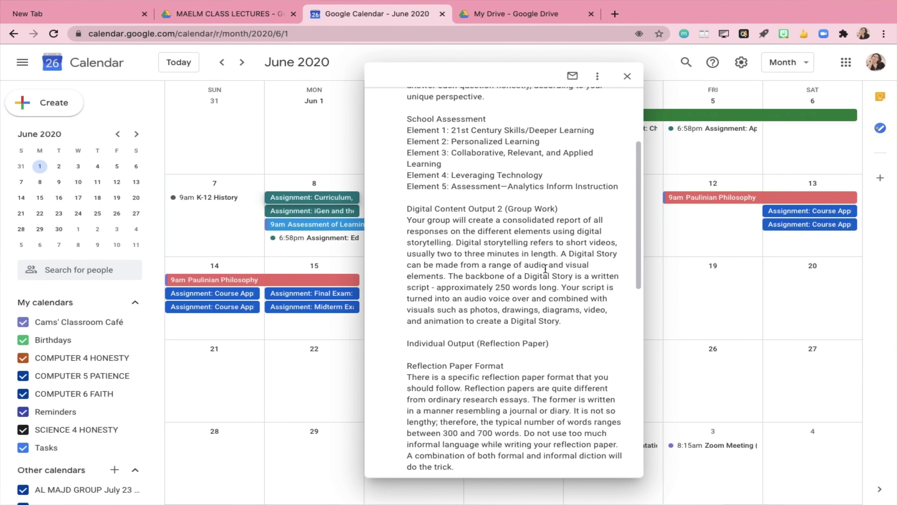
scroll(545, 269, "up", 4)
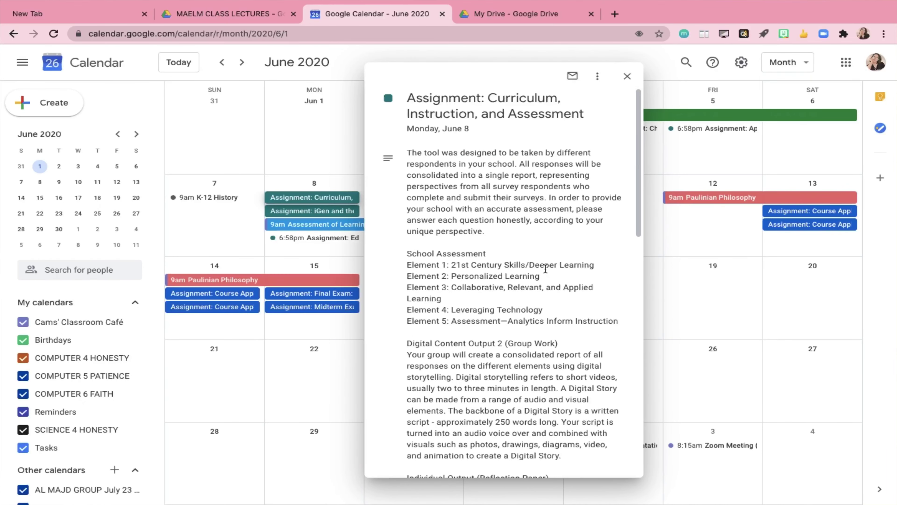
left_click(298, 331)
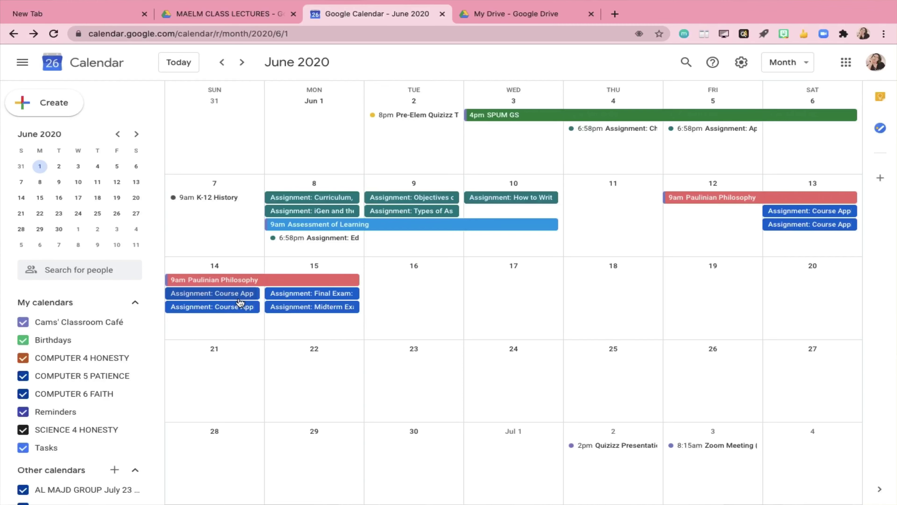
View the June 14 Course Application 3 and Course Application 4 assignments.
left_click(240, 302)
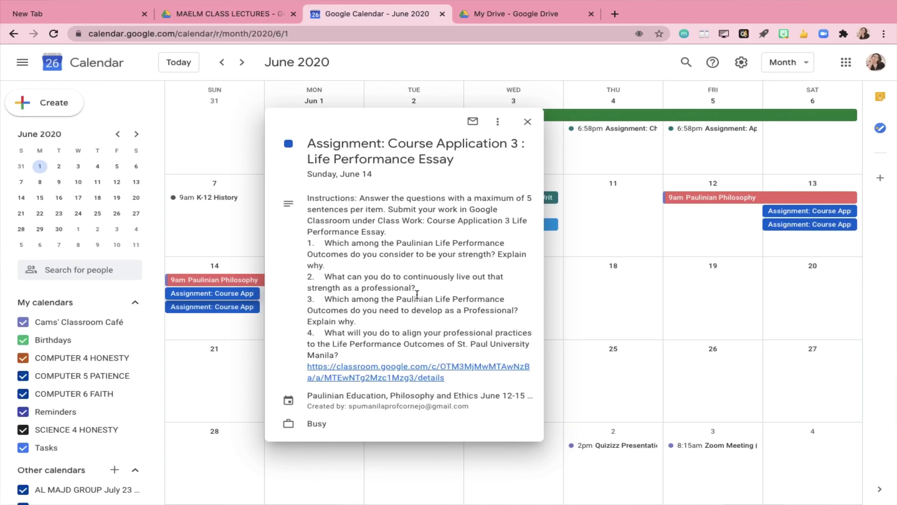
left_click(216, 306)
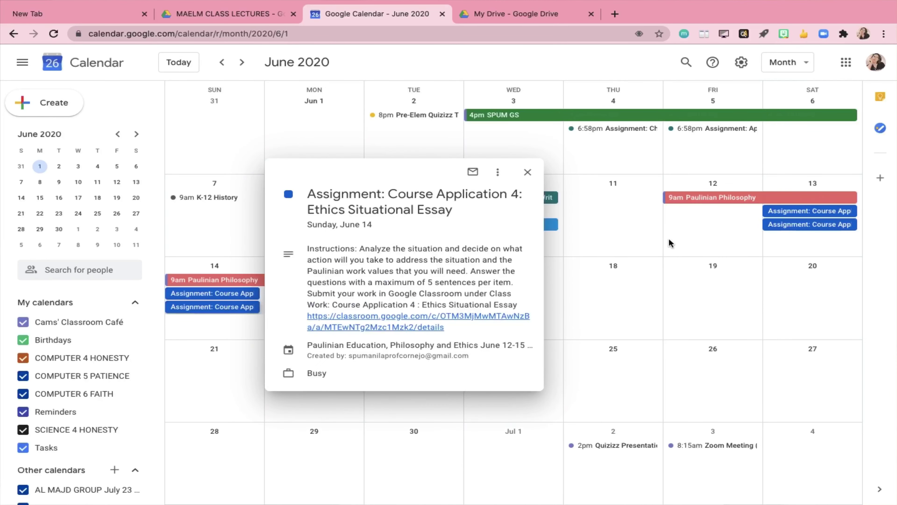
left_click(669, 243)
Advance to July 2020 and check the COMPRE event details.
left_click(242, 65)
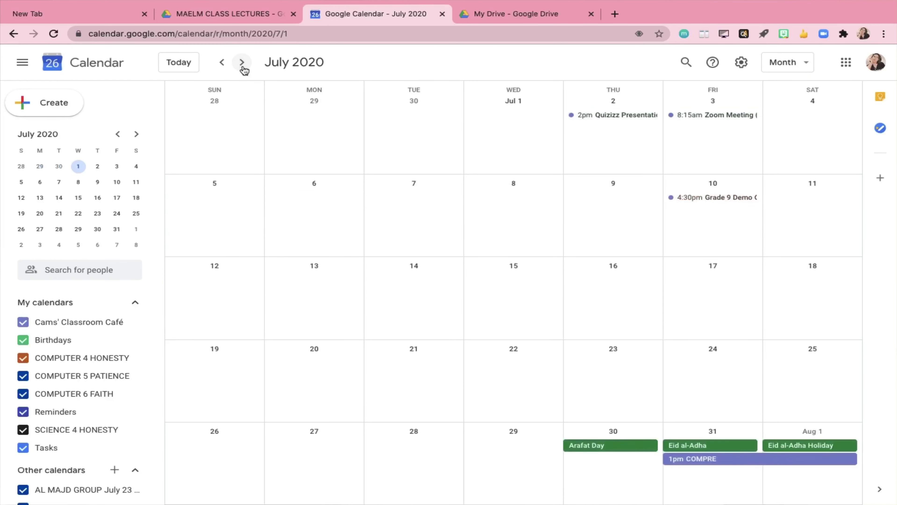
left_click(713, 465)
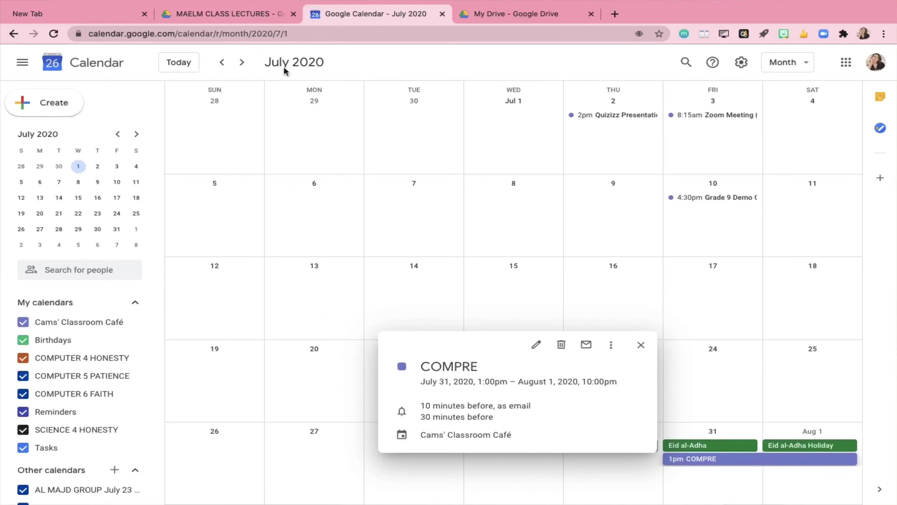
left_click(242, 62)
Go back to May 2020 and view the Designing, Implementation and Development curriculum events.
left_click(222, 62)
left_click(223, 62)
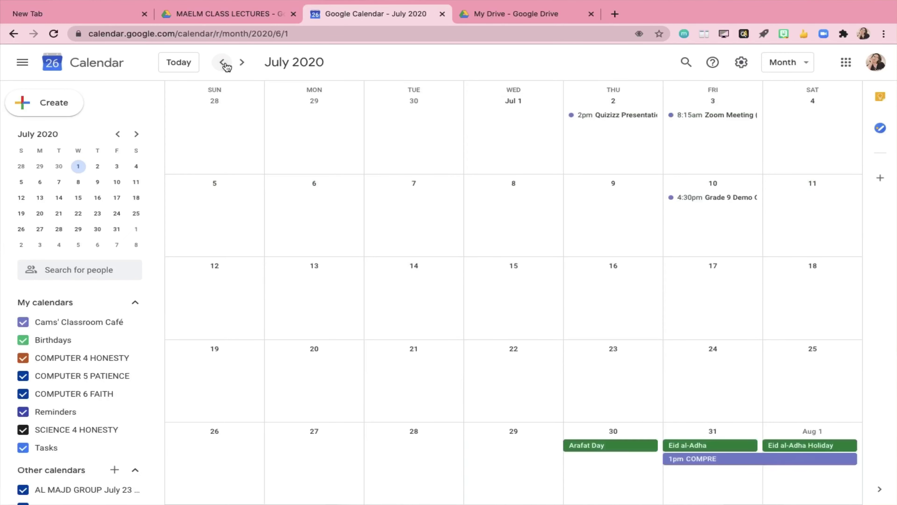
left_click(223, 63)
left_click(705, 321)
left_click(594, 403)
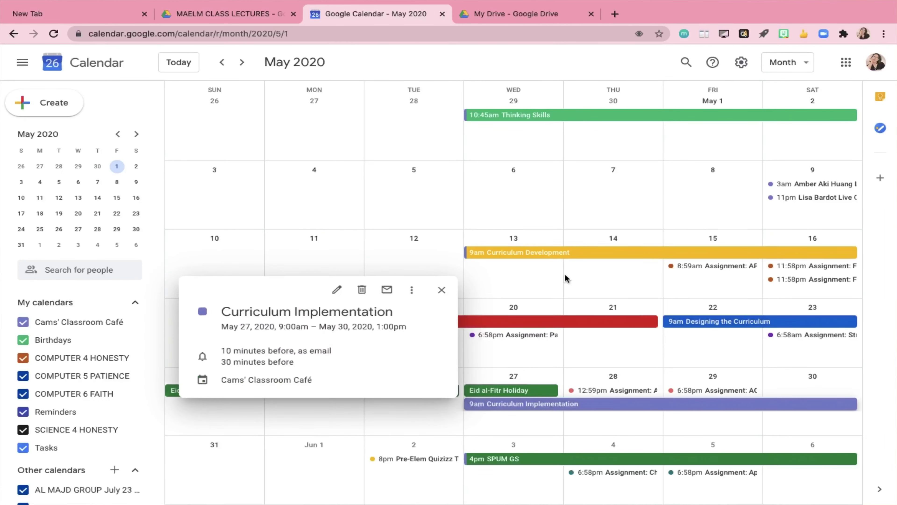
left_click(565, 251)
key("Escape")
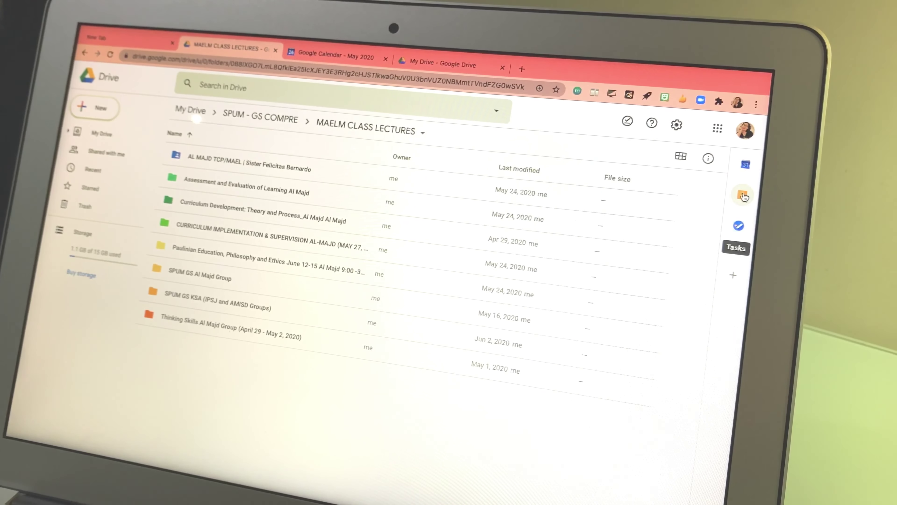
In Drive's Keep side panel, create notes titled ENGLISH, COMPUTER and PERSONAL.
left_click(742, 195)
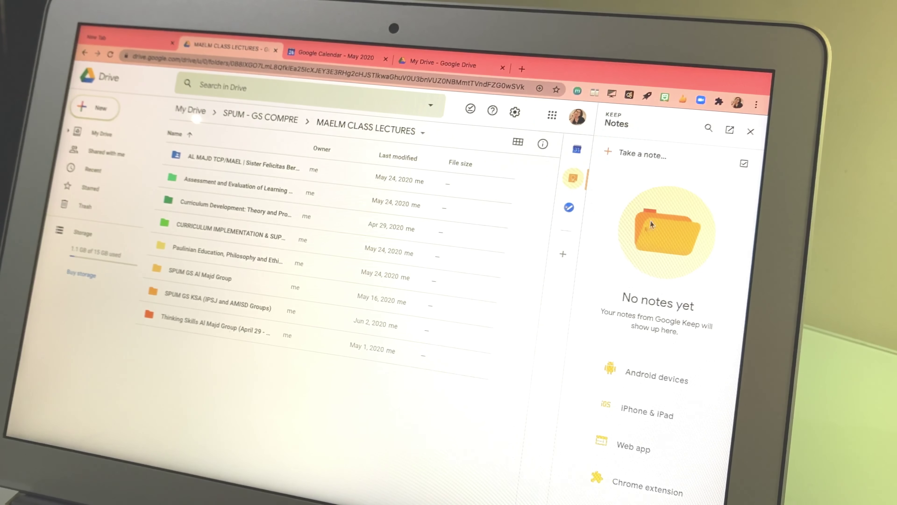
left_click(608, 153)
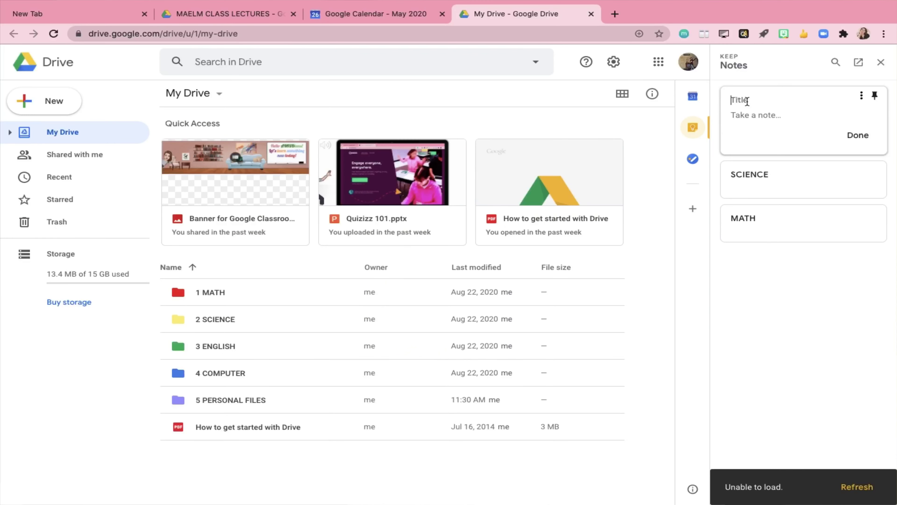
type("ENGLISH")
left_click(855, 135)
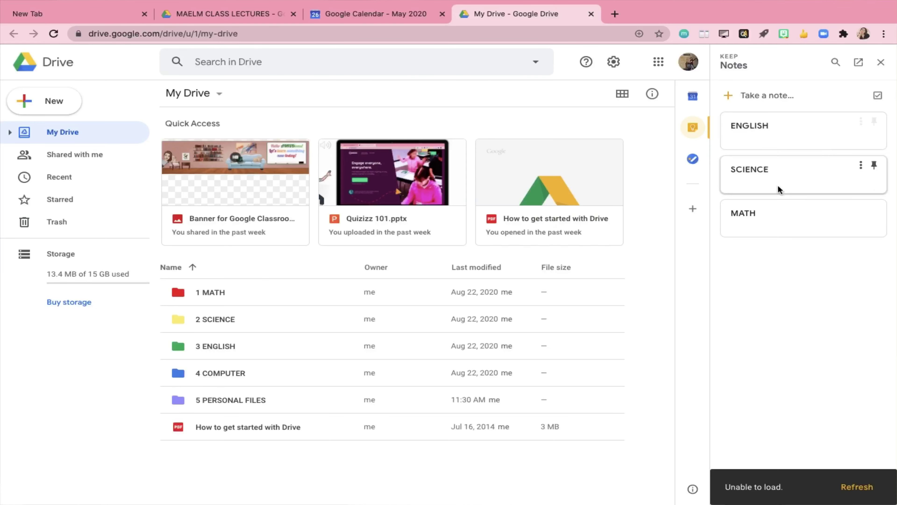
left_click(732, 99)
type("COMPUTER")
left_click(858, 135)
left_click(732, 93)
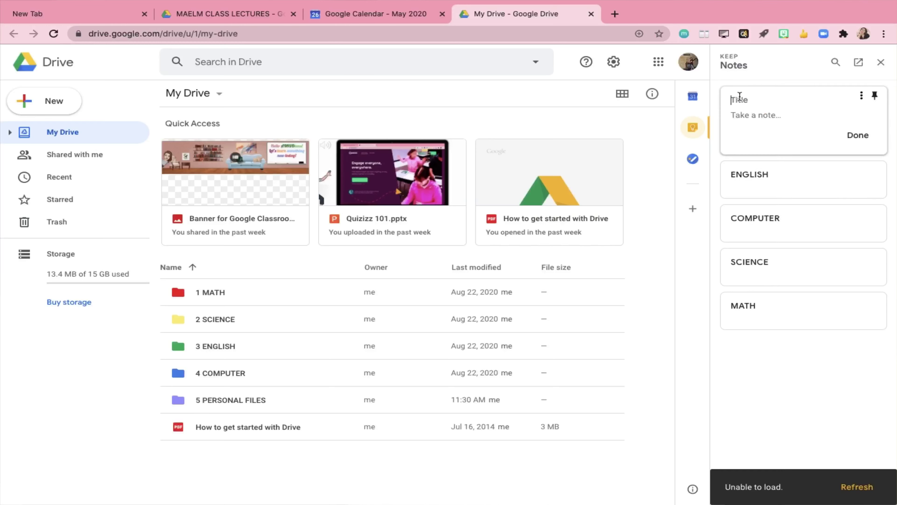
type("PERSONAL")
left_click(868, 133)
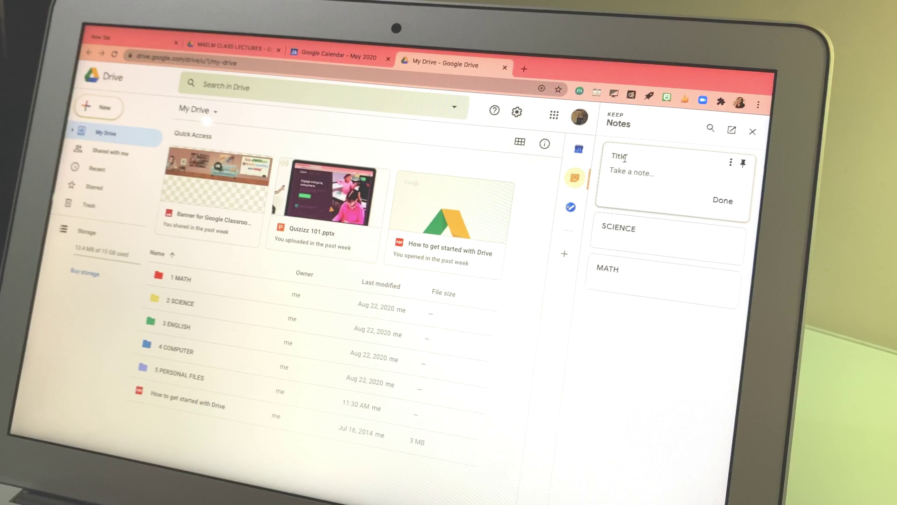
Correct the ENGLISH note's title and bring up the MATH note's options menu.
key("BackSpace")
key("BackSpace")
key("BackSpace")
type("NGLISH")
left_click(722, 209)
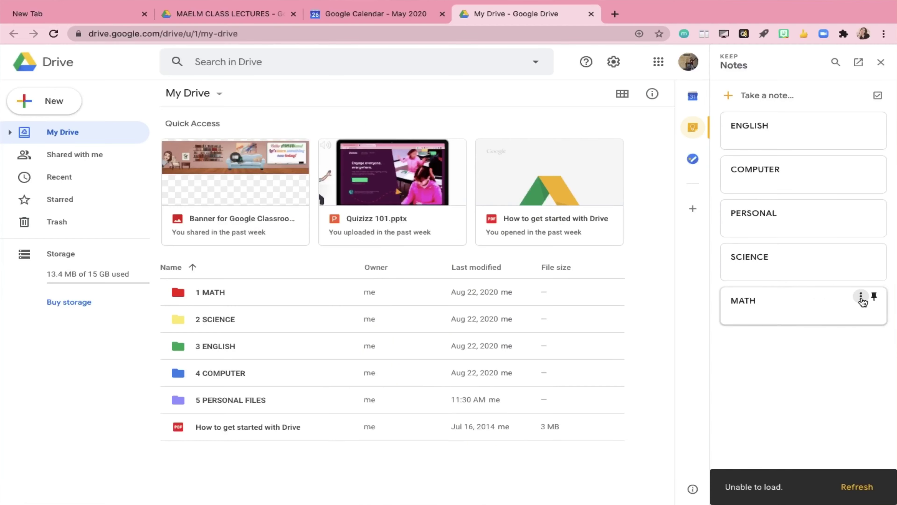
left_click(871, 299)
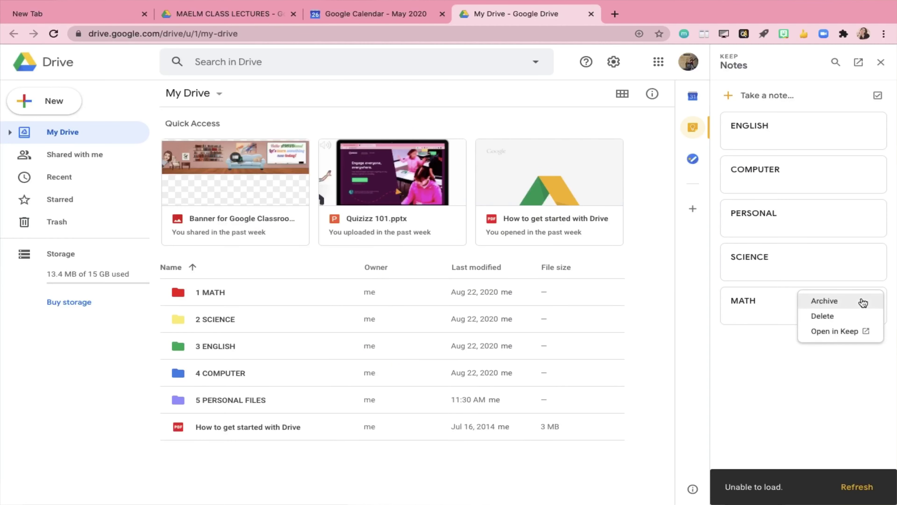
Open the MATH note in full Google Keep and turn on Show checkboxes.
left_click(855, 332)
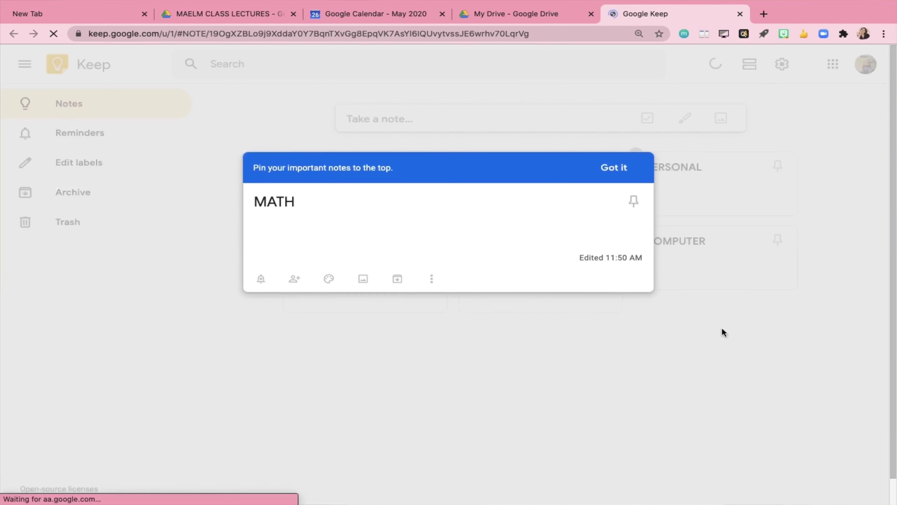
left_click(432, 280)
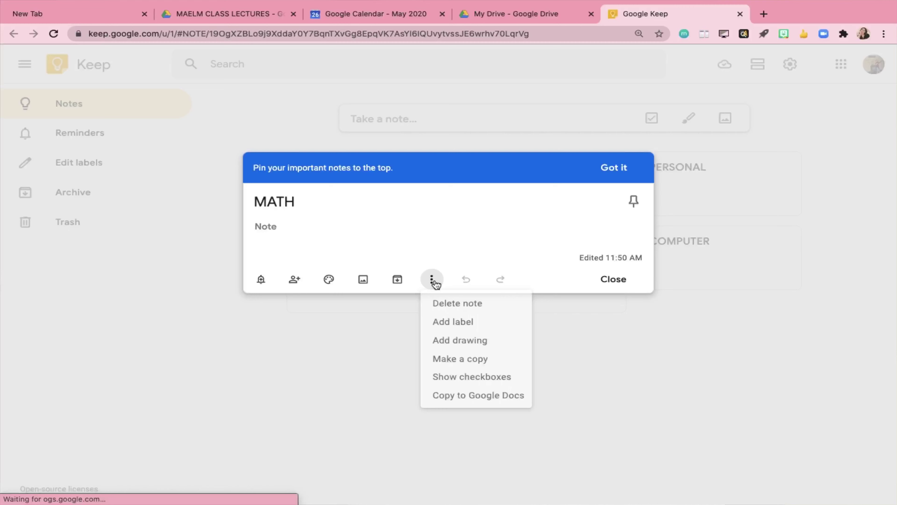
left_click(463, 383)
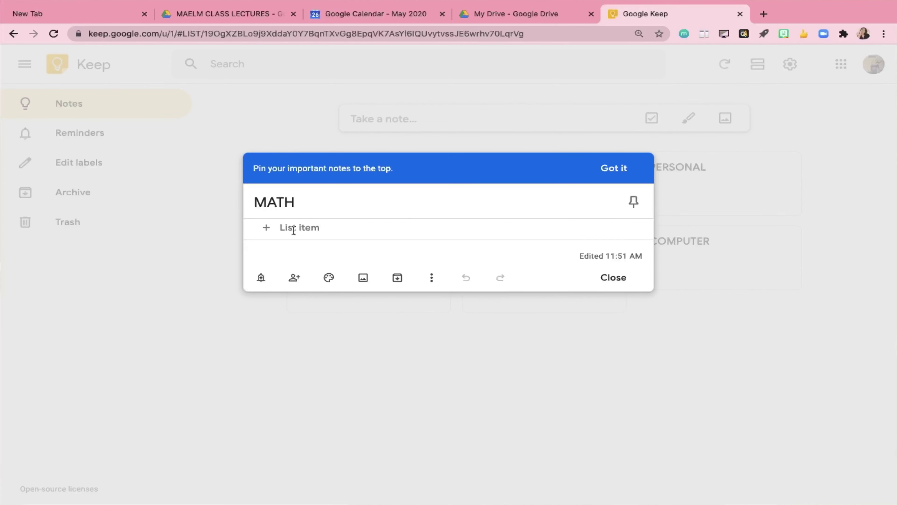
Add checklist items TASK 1, TASK 2, TASK 3 and TASK 1 - A to MATH.
type("T")
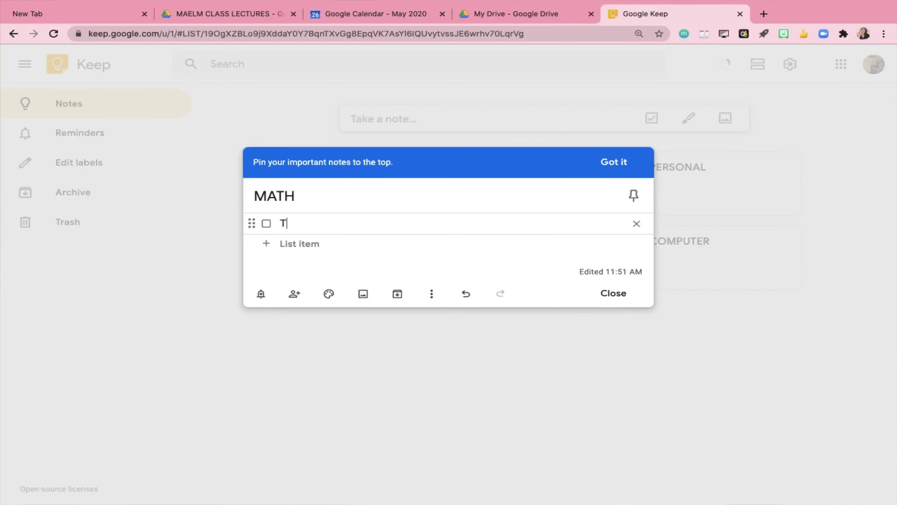
type("ASK 1")
left_click(300, 244)
type("TASK")
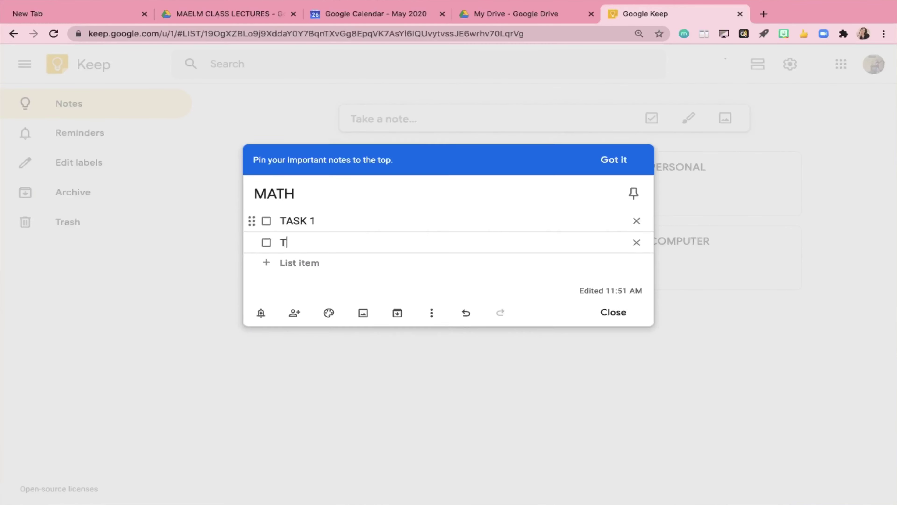
type(" 2")
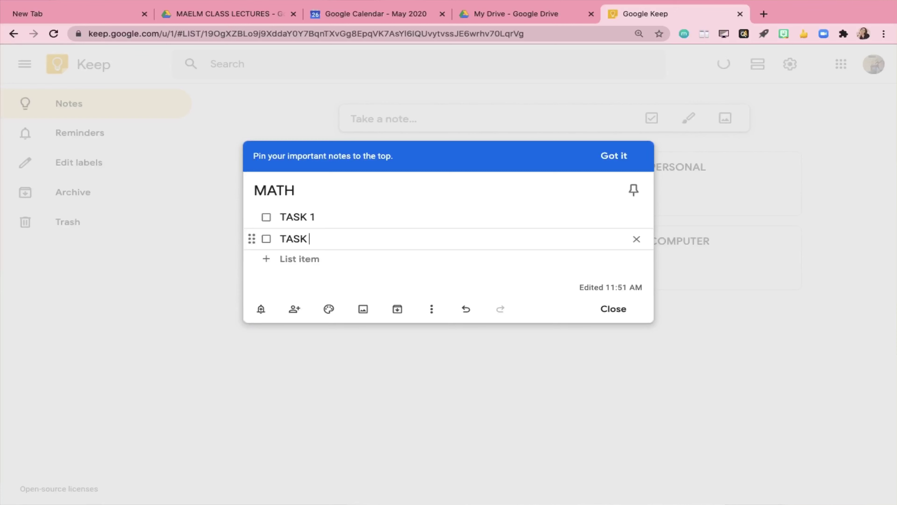
left_click(299, 259)
type("TASK")
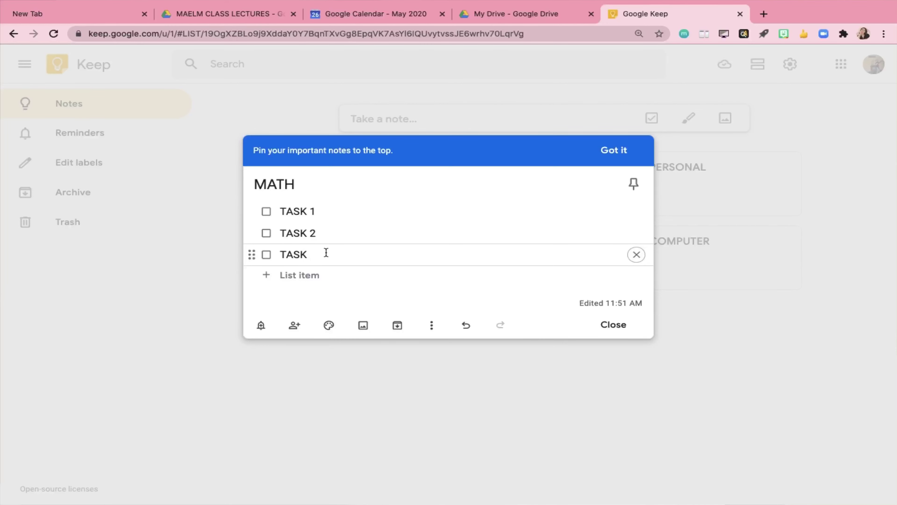
type(" 3")
left_click(516, 292)
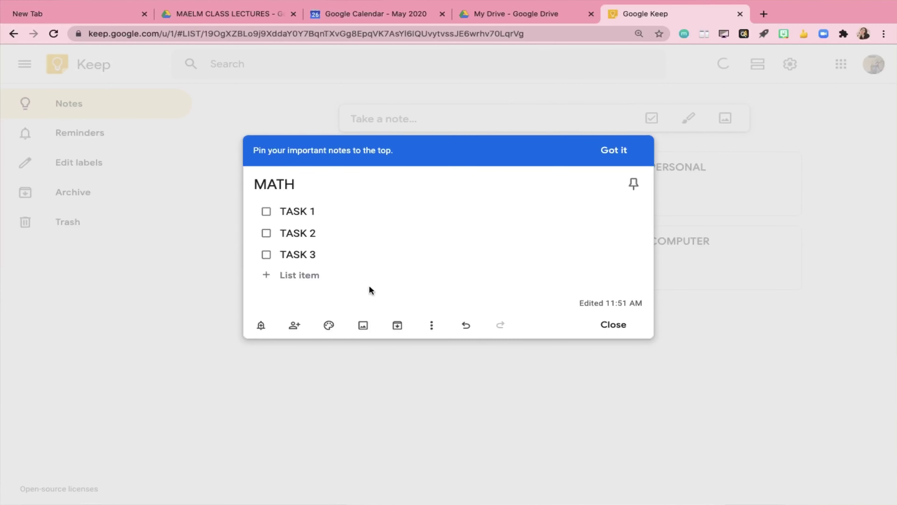
left_click(285, 278)
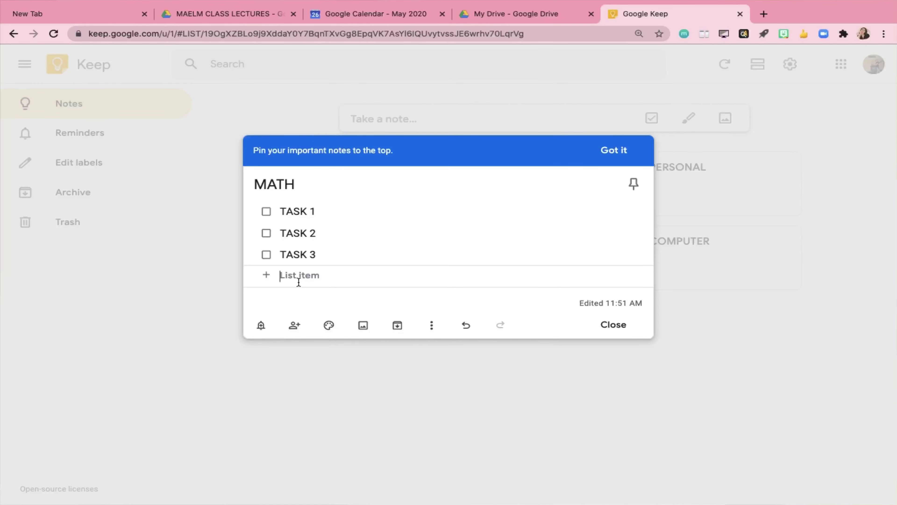
type("TA")
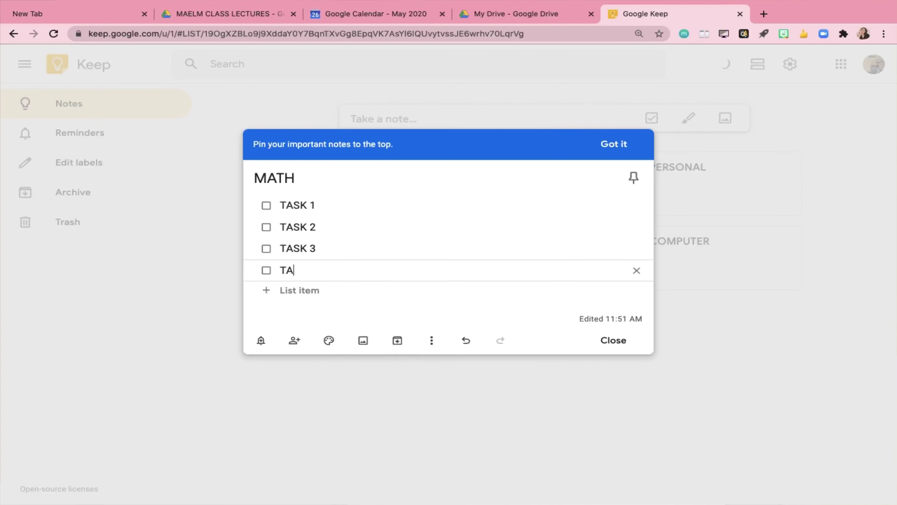
type("SK 1. ")
type("A")
Drag TASK 1 - A beneath TASK 1 so it becomes an indented sub-task.
left_click(252, 270)
left_click_drag(251, 270, 299, 225)
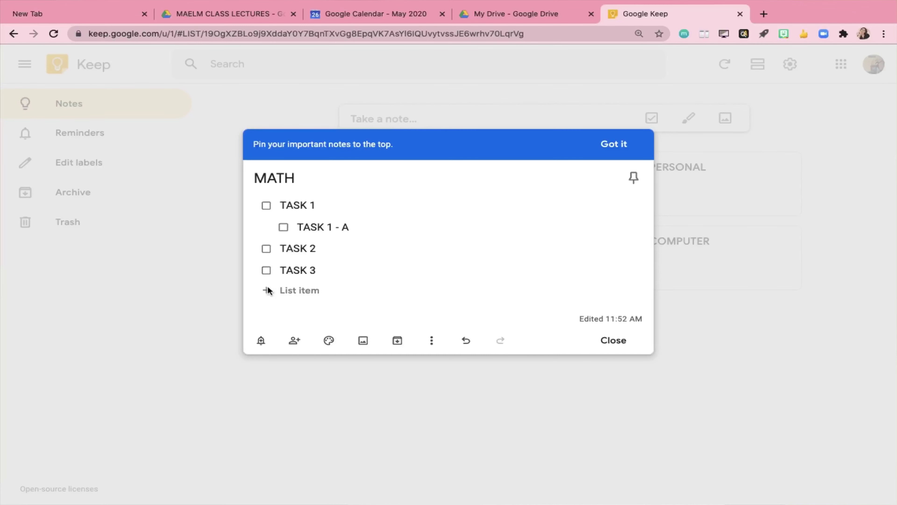
Color the MATH checklist Red and close it back to the notes grid.
left_click(295, 292)
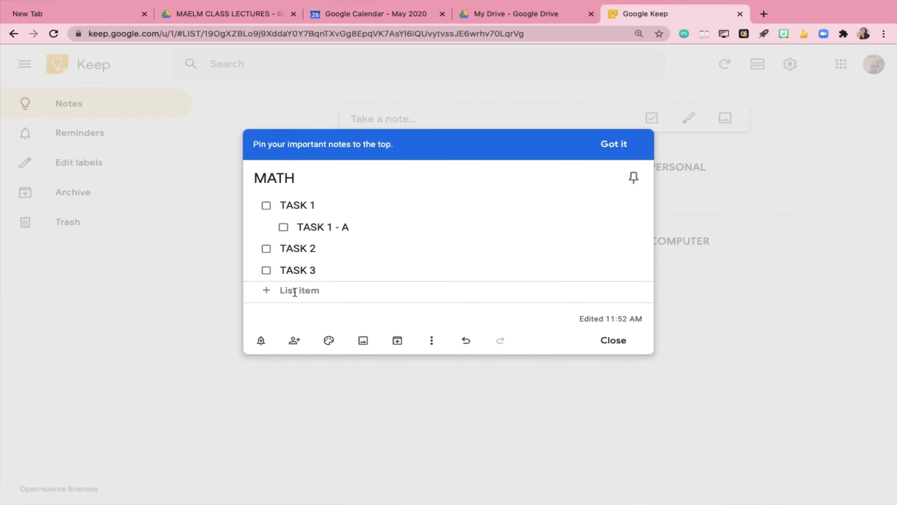
mouse_move(329, 339)
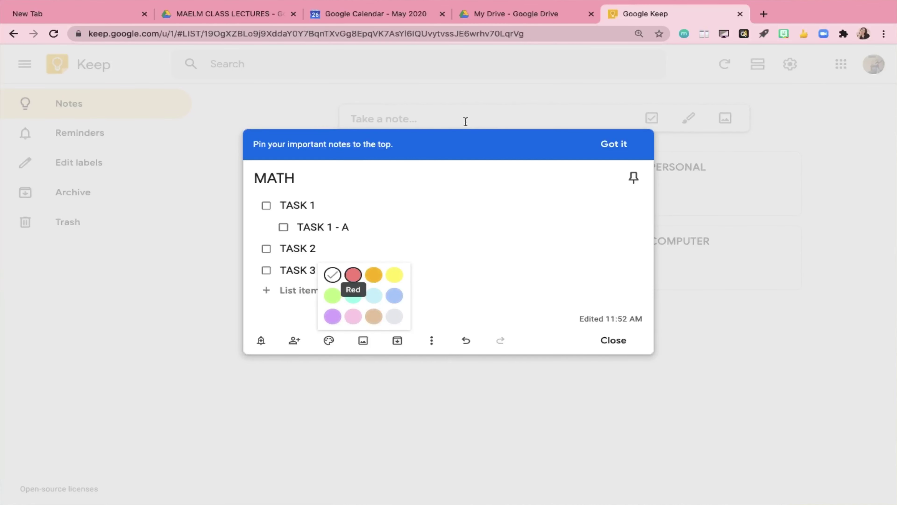
left_click(517, 14)
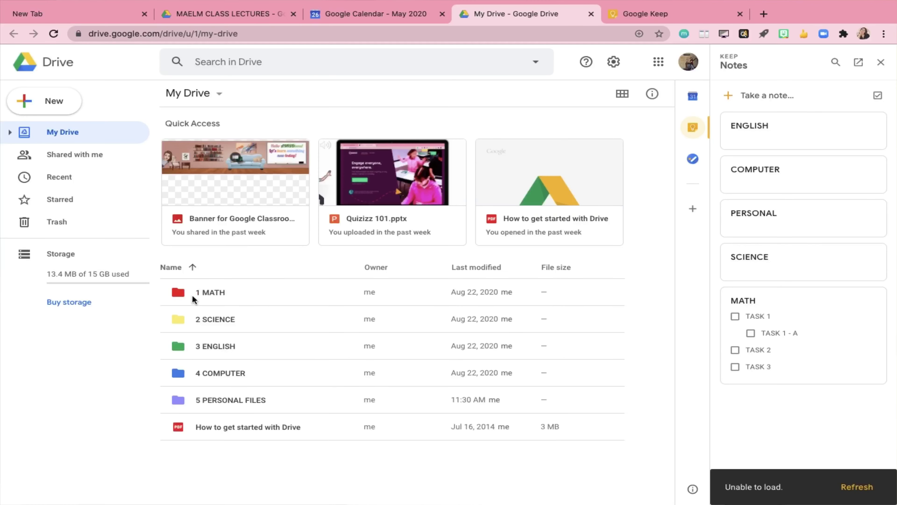
left_click(631, 14)
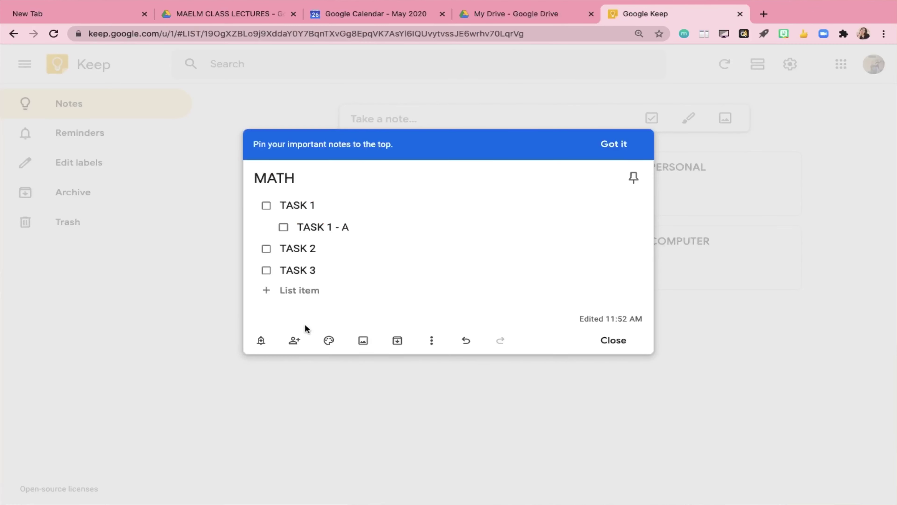
mouse_move(330, 348)
left_click(351, 283)
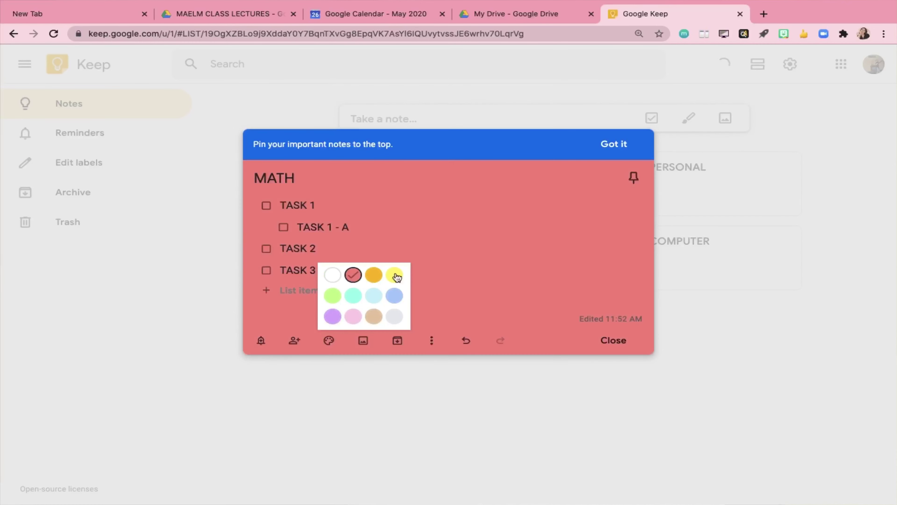
left_click(613, 341)
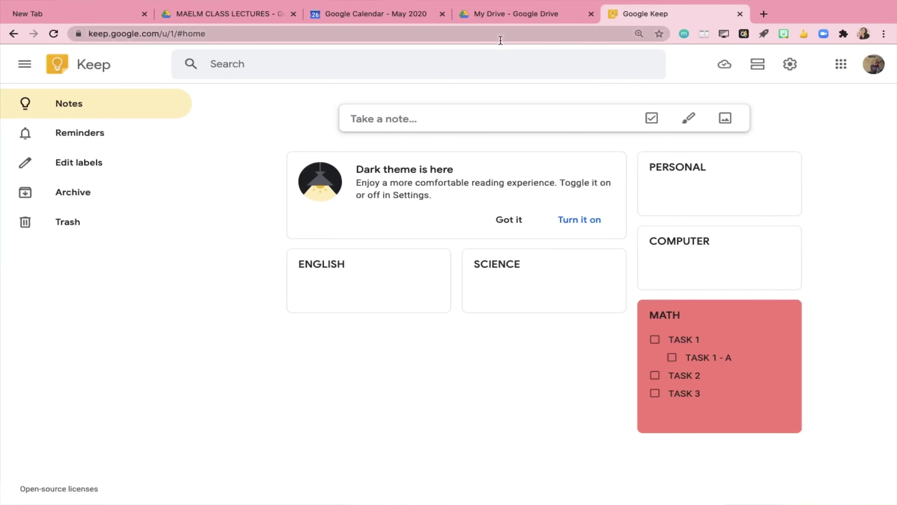
Pin the red MATH note at the top of My Drive's Keep side panel.
left_click(498, 13)
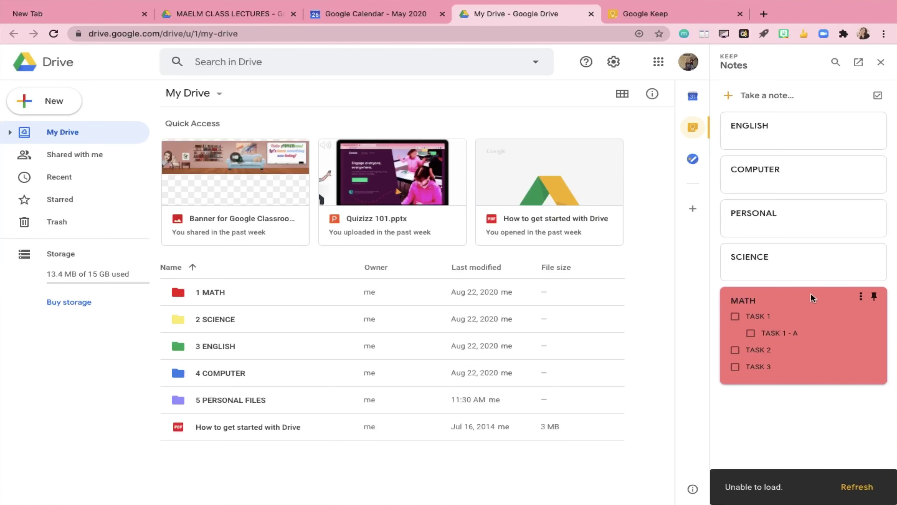
left_click(873, 297)
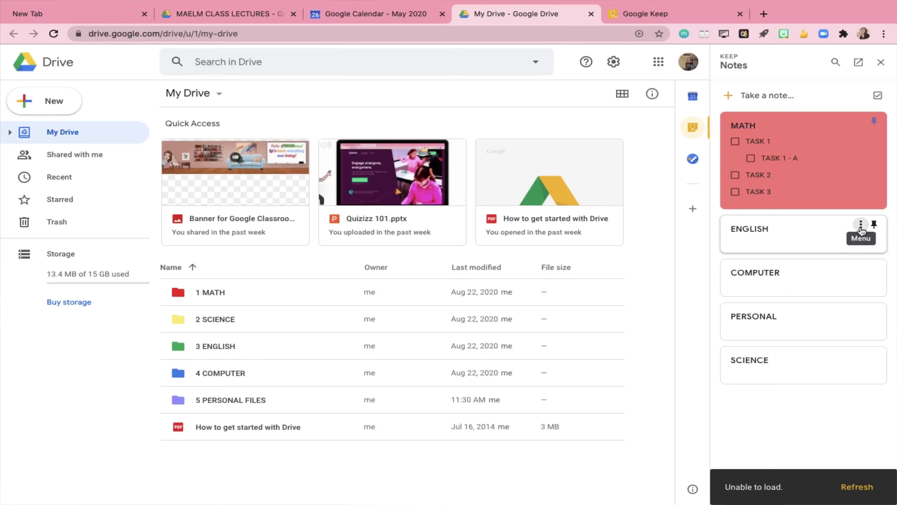
Open the SCIENCE note in full Google Keep and turn it into a checklist.
left_click(862, 357)
left_click(842, 390)
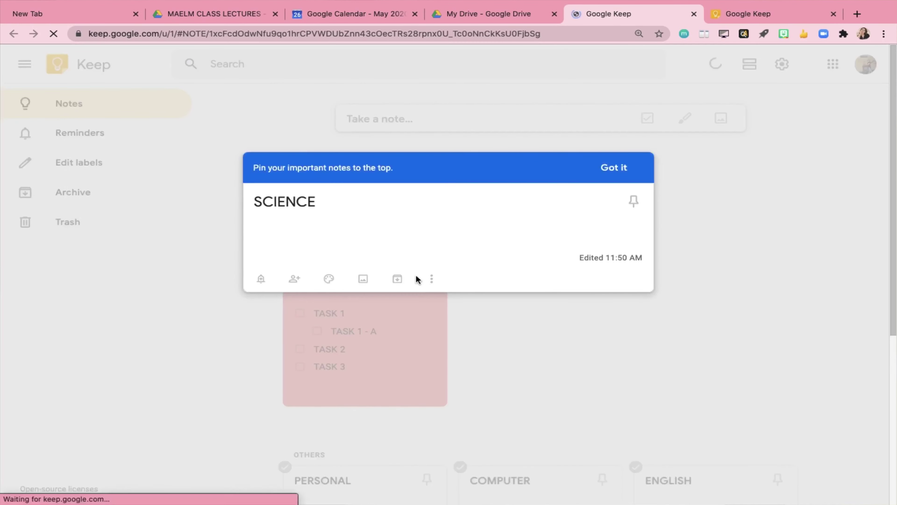
left_click(427, 279)
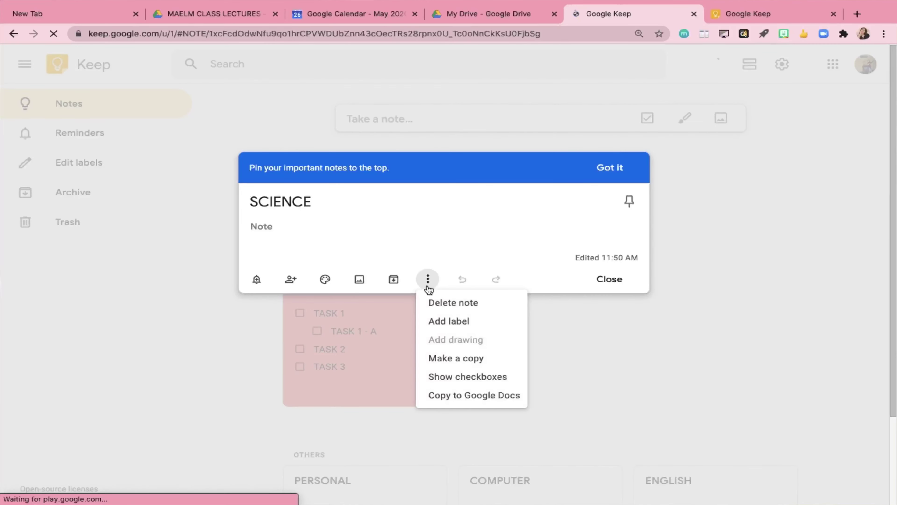
left_click(459, 377)
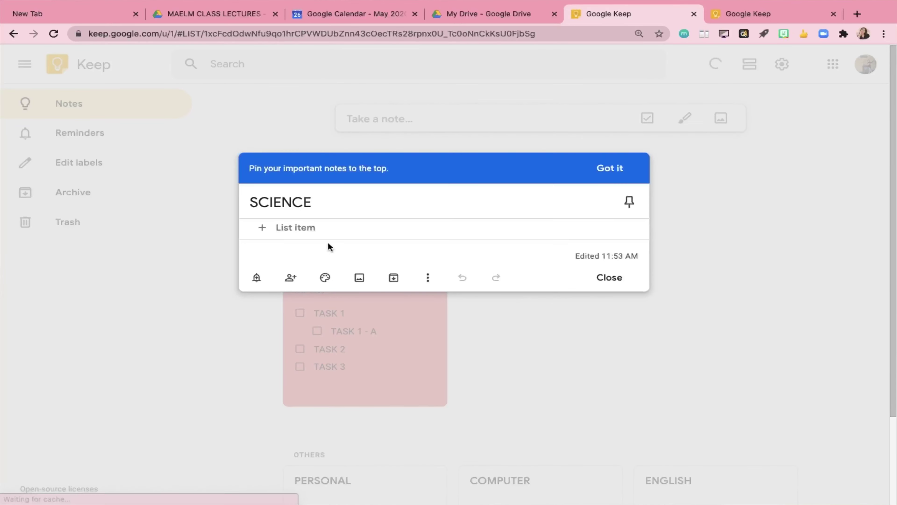
Add checklist items TASK 1, TASK 2 and TASK 3.
type("TASK 1")
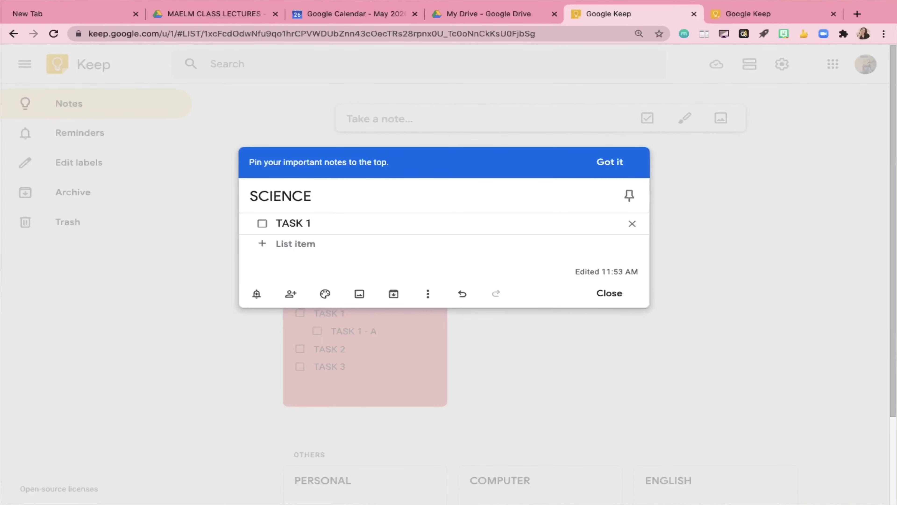
key("Return")
type("TASK 2")
key("Return")
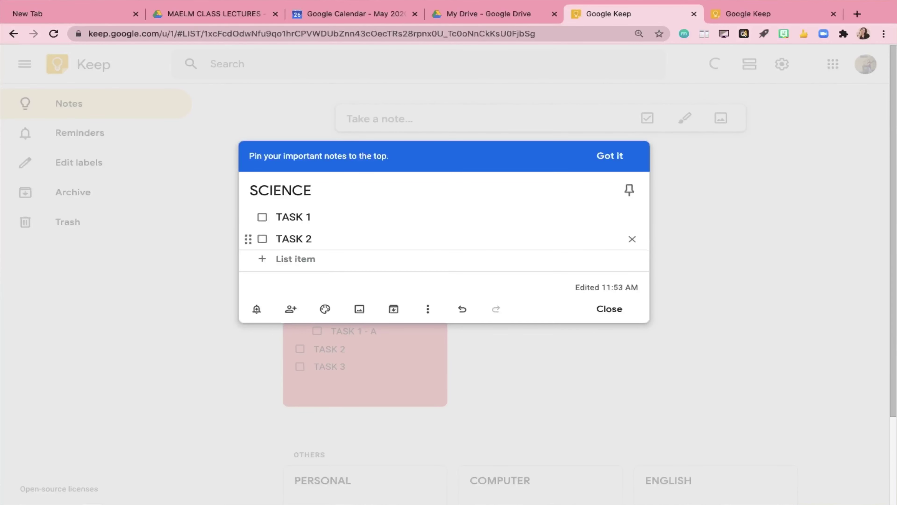
type("TASK 3")
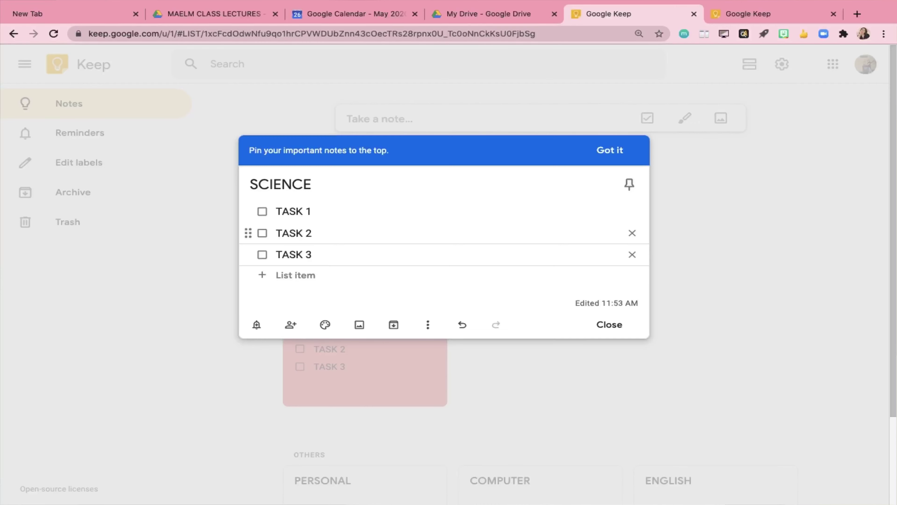
key("Return")
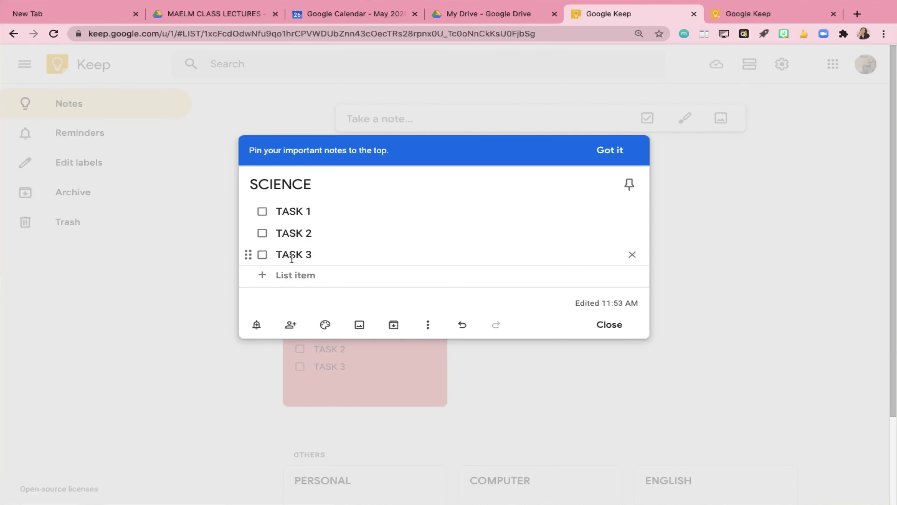
Add items Task 1 - A, Task 1 - B and Task 1 - C below them.
type("T")
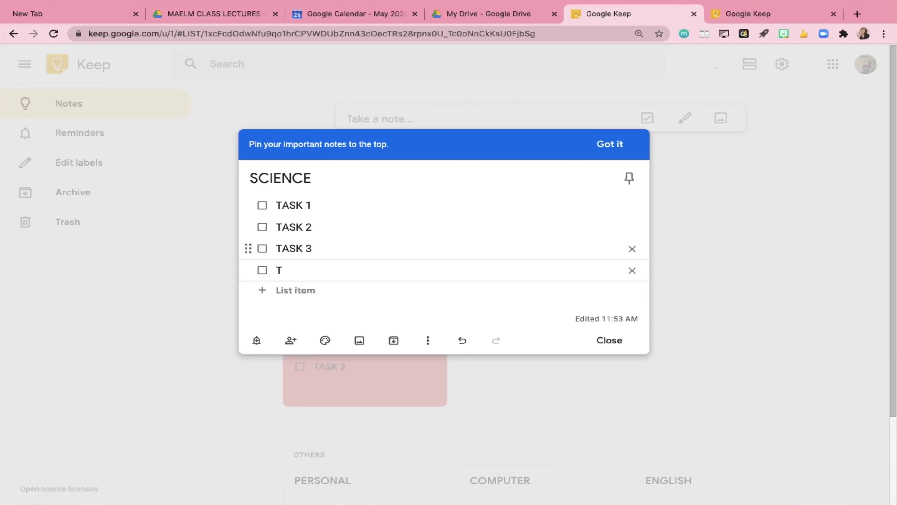
type("ask")
type("1 - A")
left_click(295, 290)
type("Task 1 ")
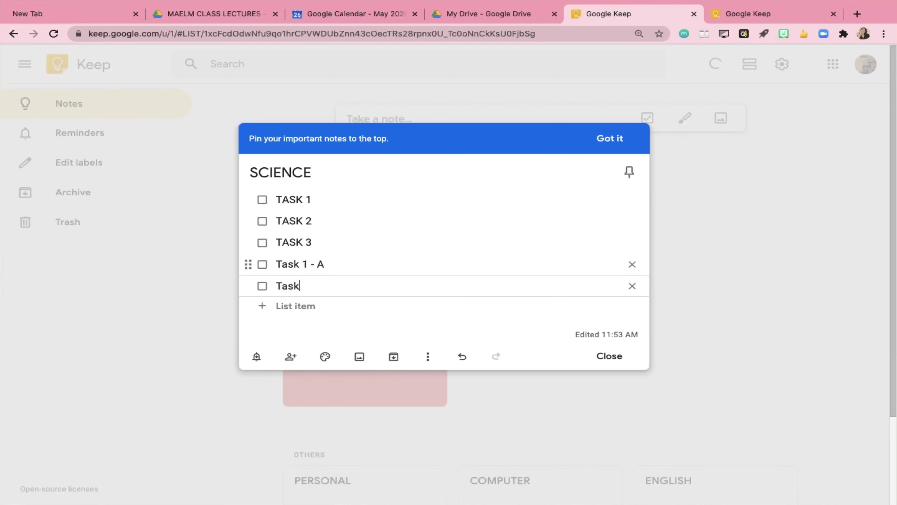
type("- B")
key("Return")
type("Task 1 ")
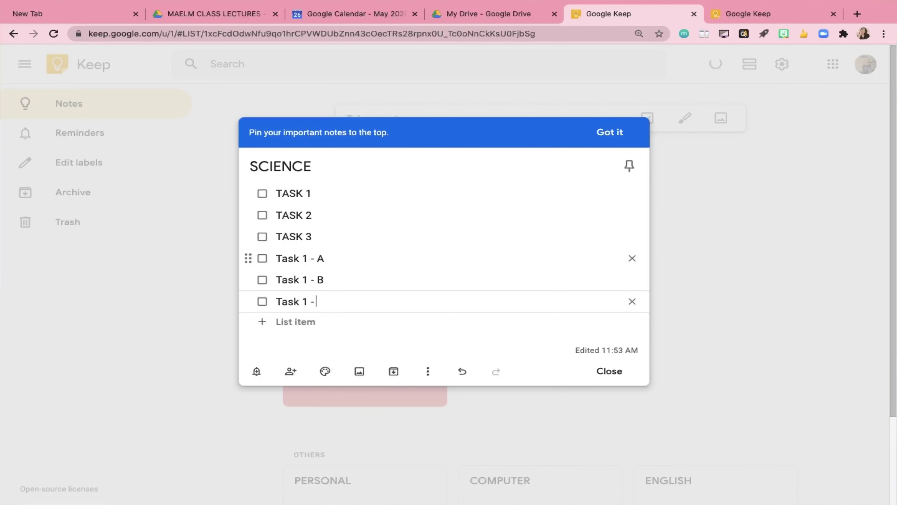
type("- C")
key("Return")
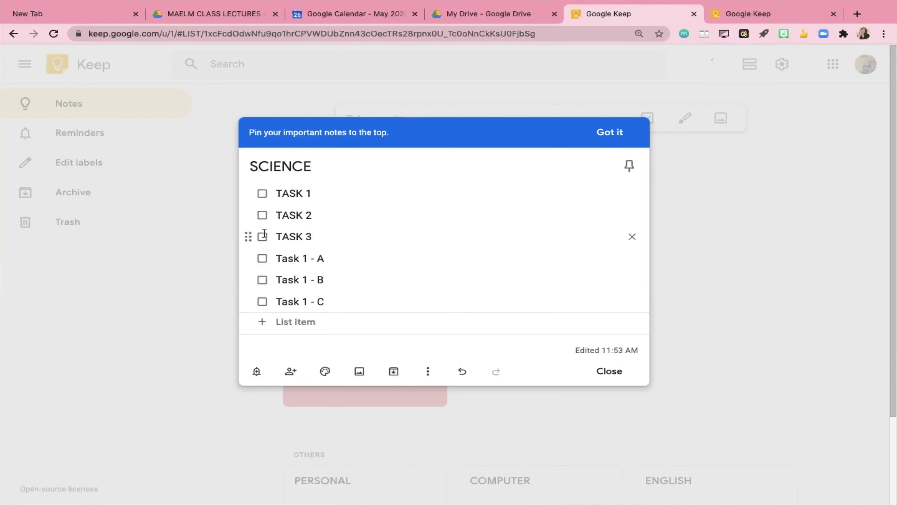
Drag Task 1 - A, B and C up under TASK 1, indented as its sub-tasks.
left_click_drag(248, 258, 249, 258)
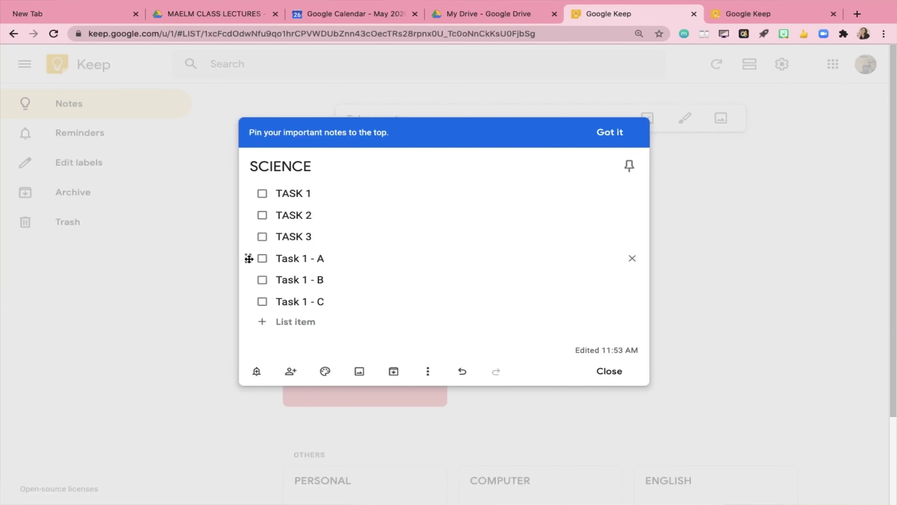
left_click_drag(248, 256, 243, 218)
left_click_drag(254, 279, 240, 233)
left_click_drag(251, 303, 265, 215)
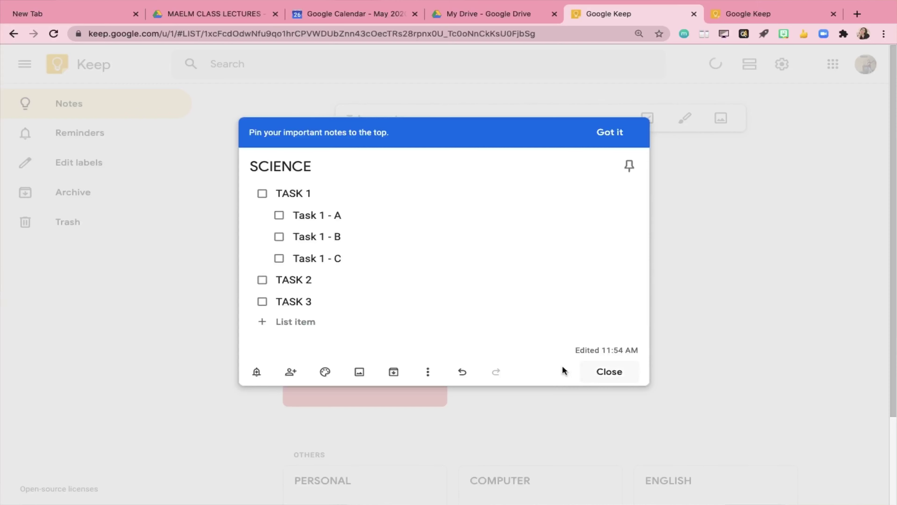
Color the SCIENCE note yellow, close it, and dismiss the Dark theme banner.
mouse_move(325, 372)
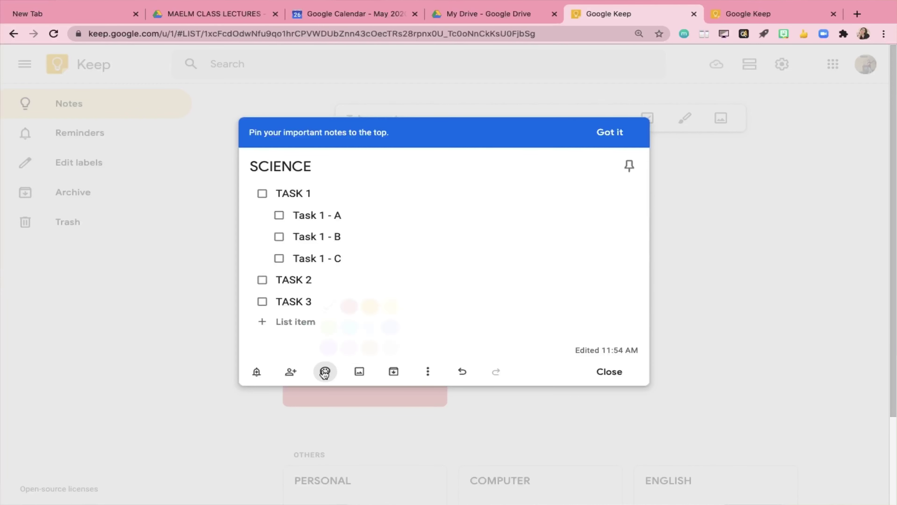
left_click(389, 308)
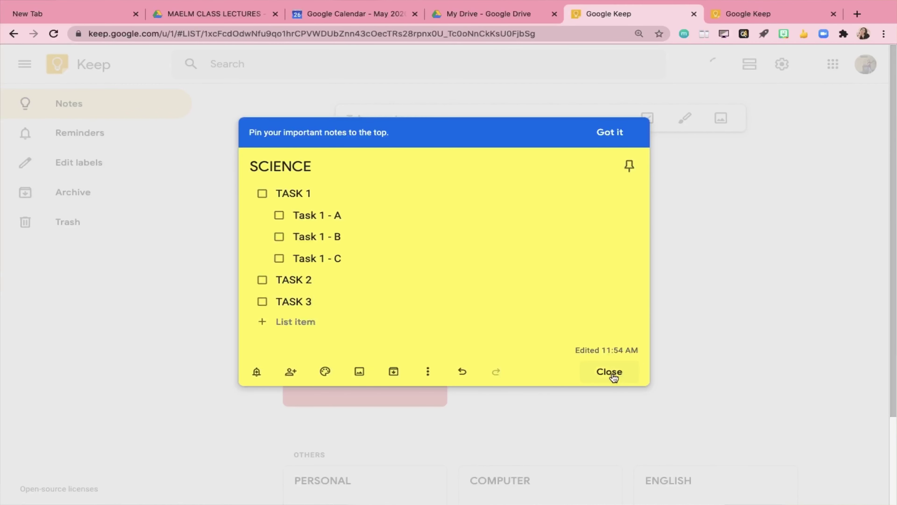
left_click(610, 372)
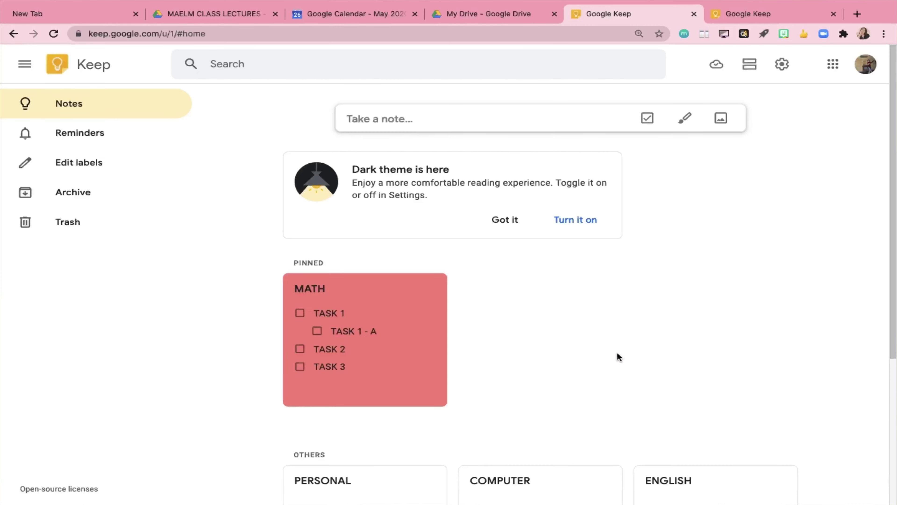
left_click(513, 222)
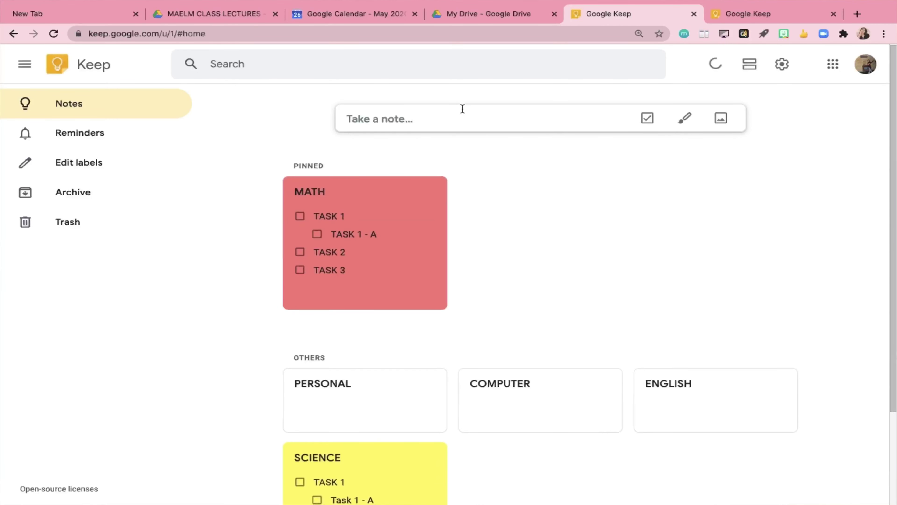
Reload My Drive and pin the yellow SCIENCE note above MATH in the Keep panel.
left_click(458, 17)
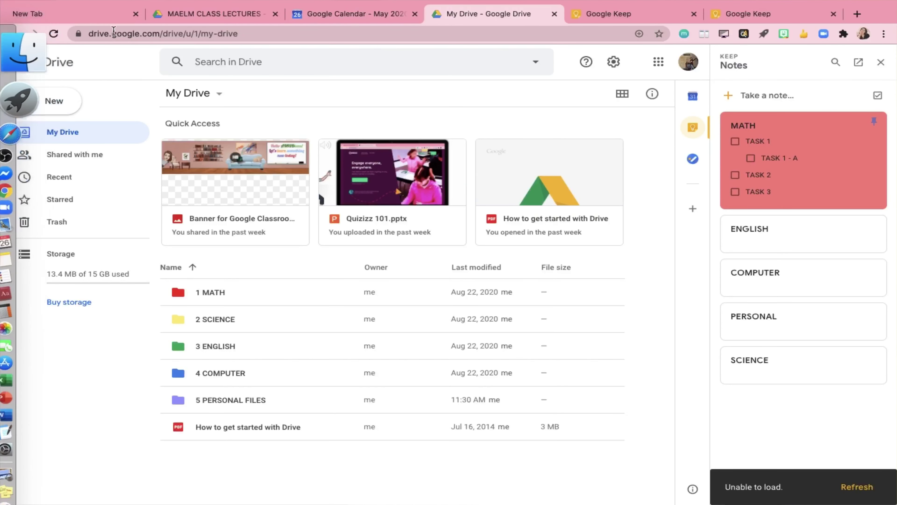
left_click(53, 34)
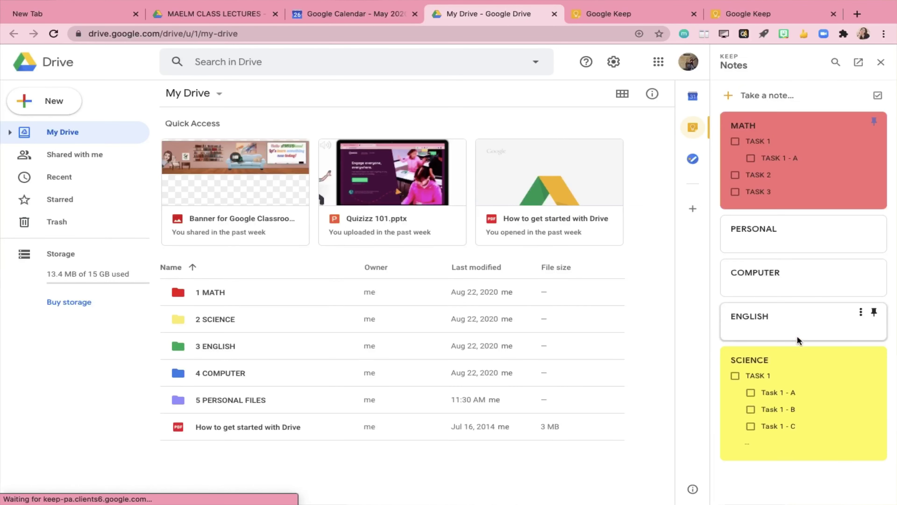
left_click(874, 358)
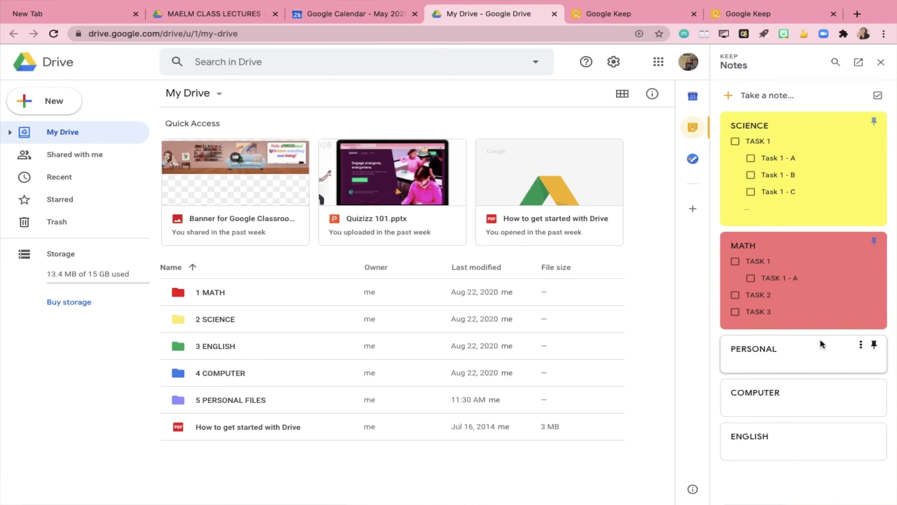
left_click(743, 211)
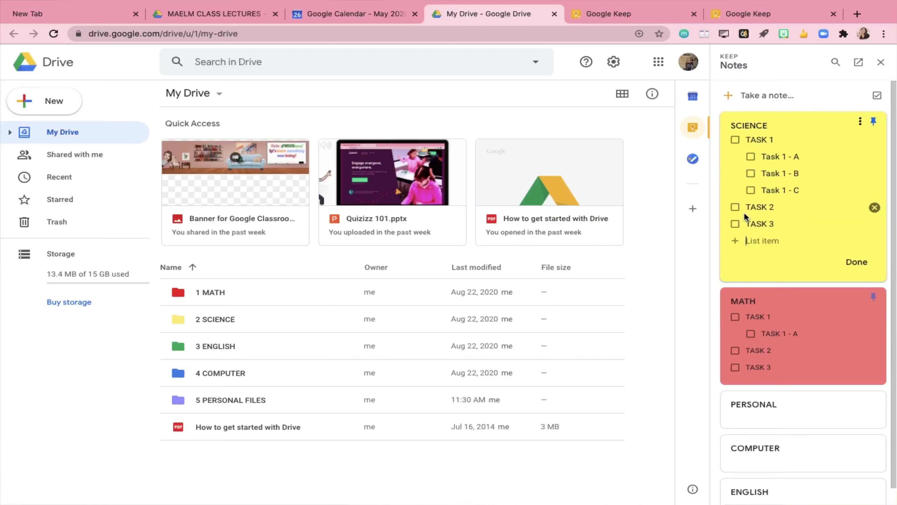
left_click(856, 262)
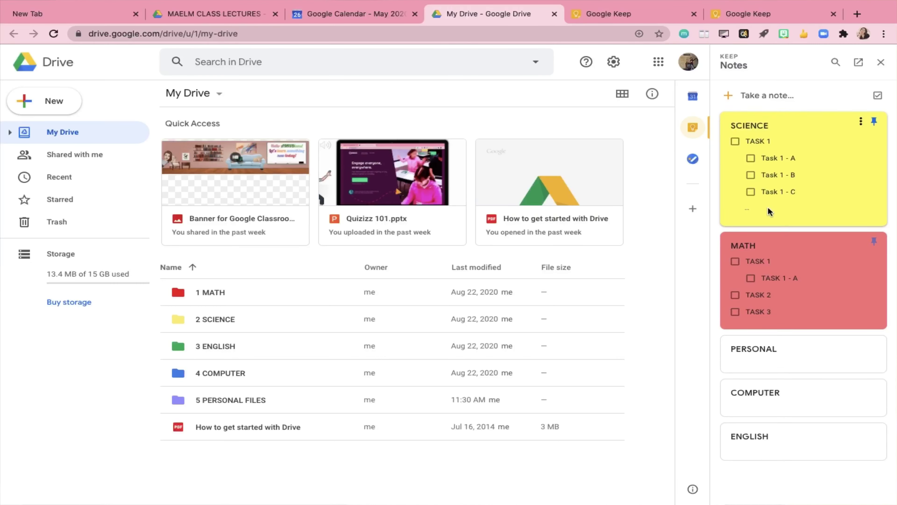
Tick off and delete the Task 1 - A, B and C sub-items.
left_click(748, 209)
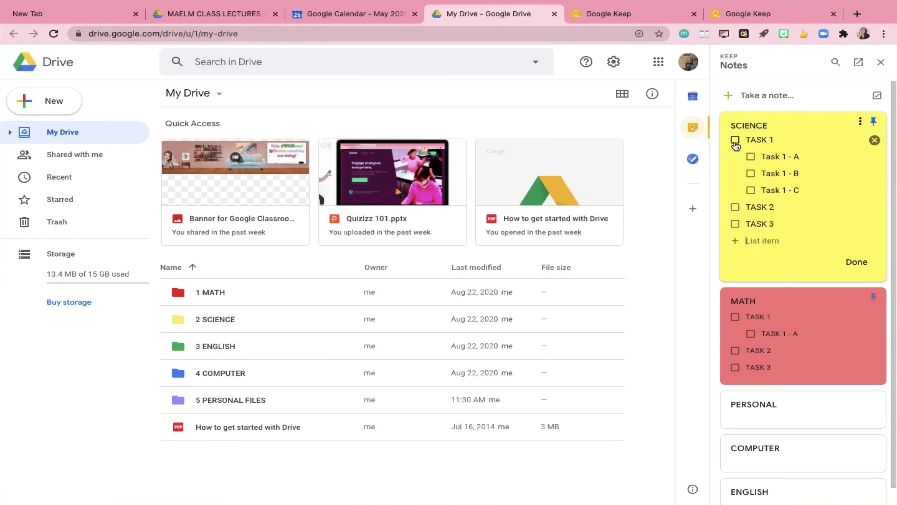
left_click(750, 157)
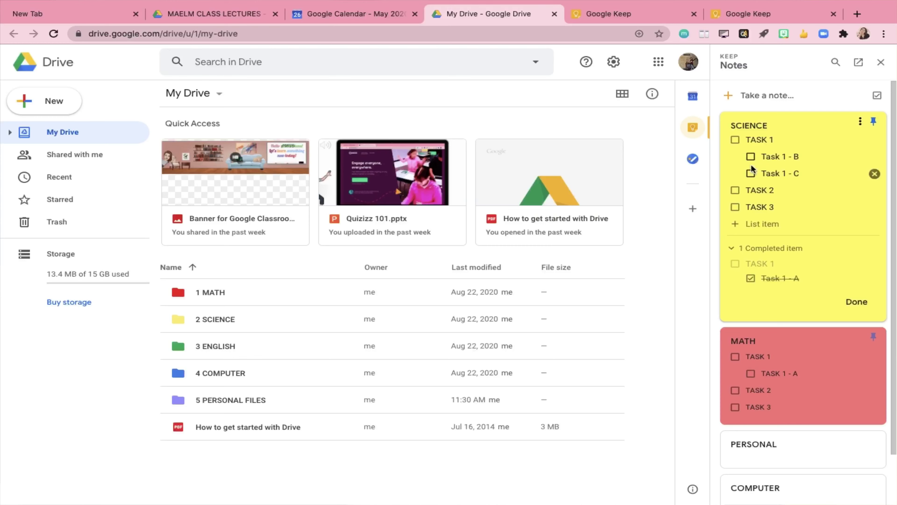
left_click(750, 158)
left_click(750, 159)
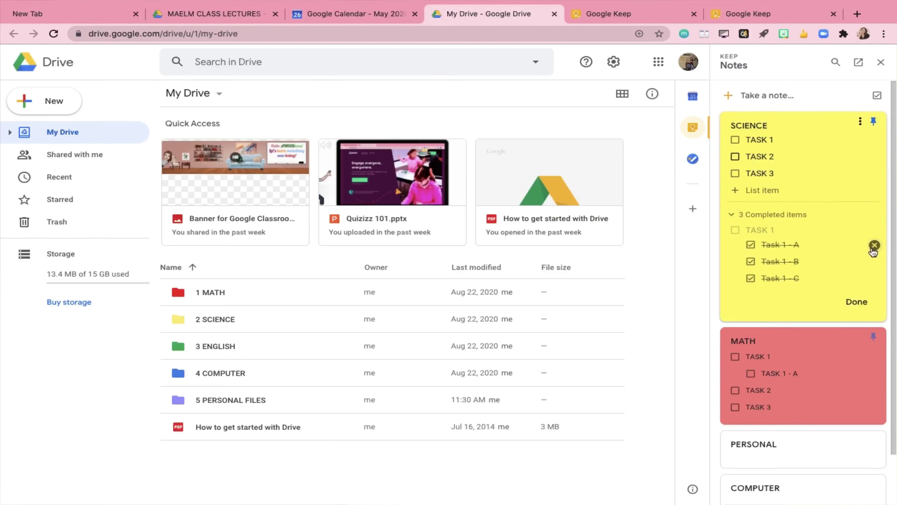
left_click(875, 245)
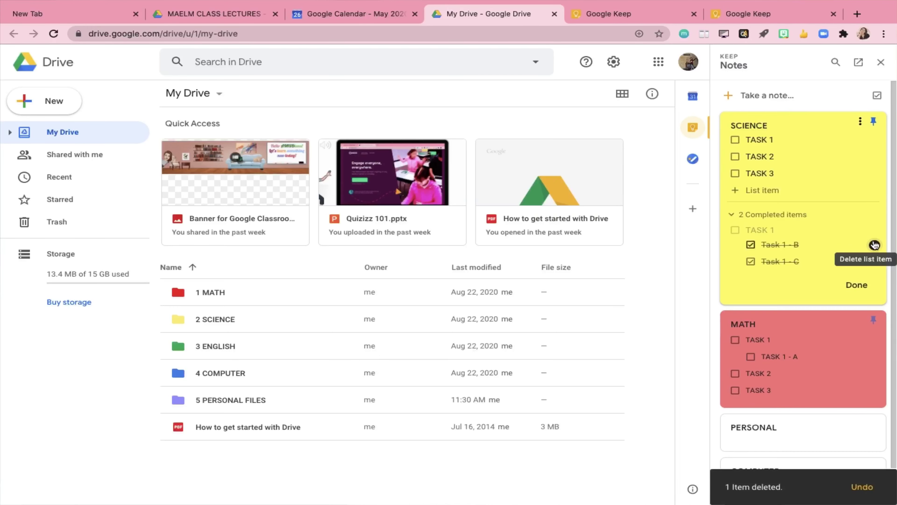
left_click(875, 244)
left_click(874, 245)
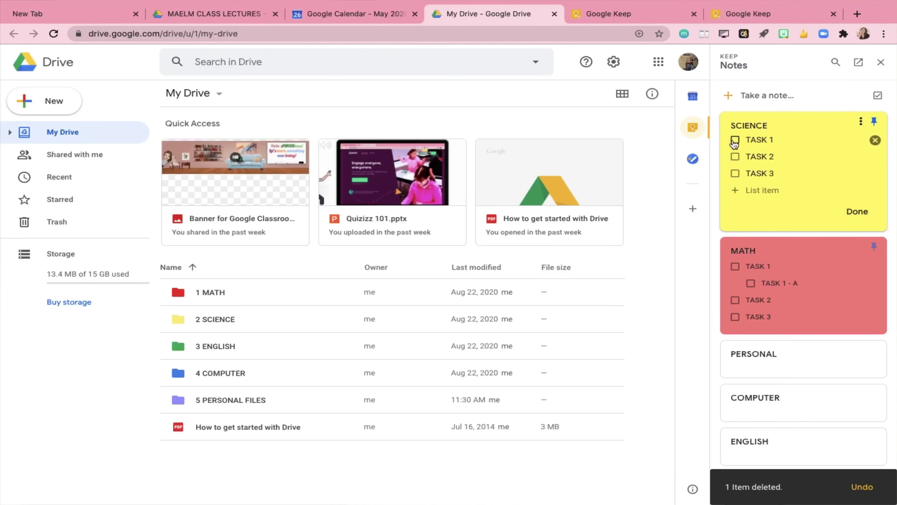
Mark TASK 1, TASK 2 and TASK 3 as completed and finish editing.
left_click(735, 140)
left_click(734, 139)
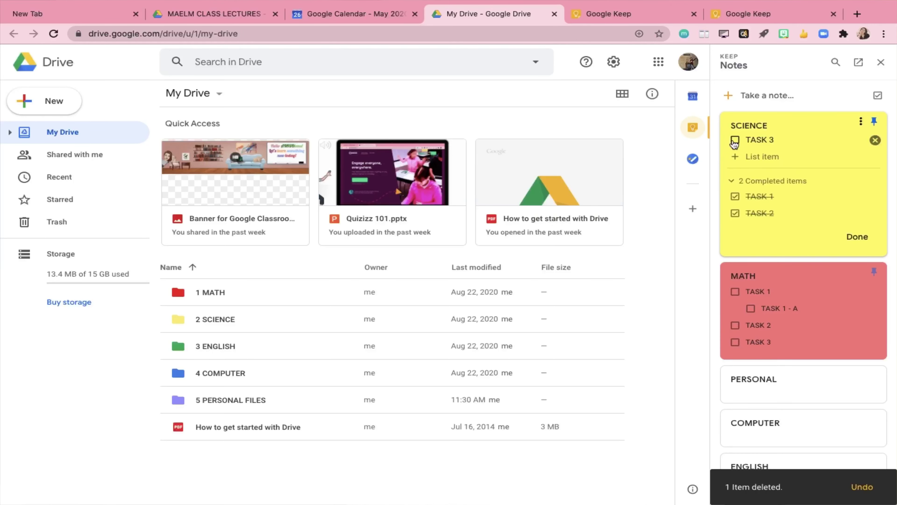
left_click(735, 142)
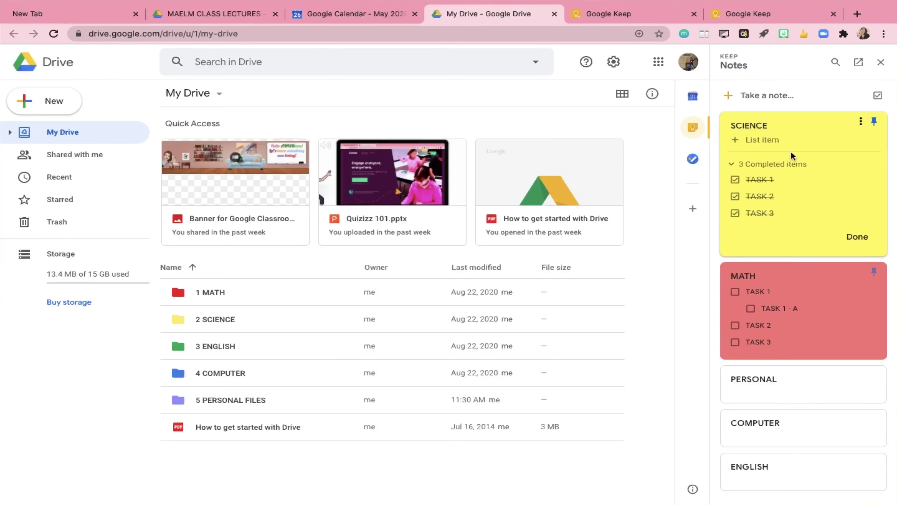
left_click(861, 236)
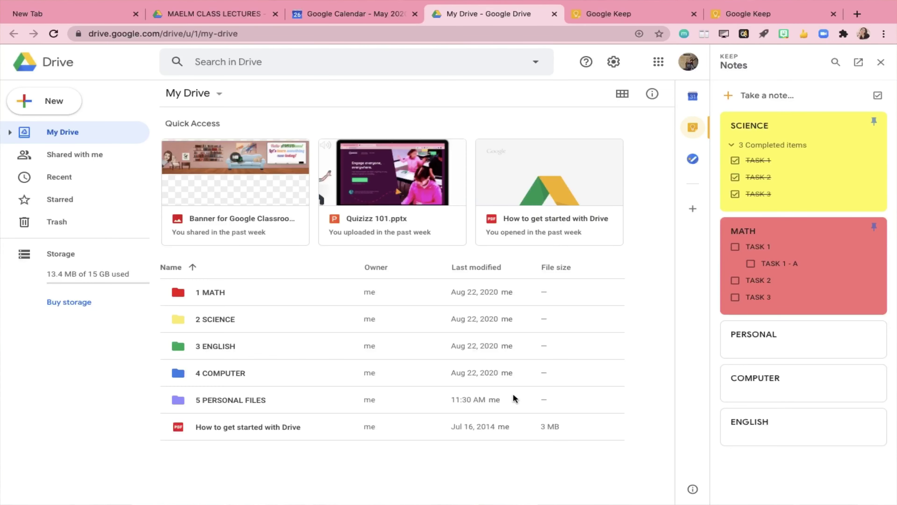
mouse_move(542, 411)
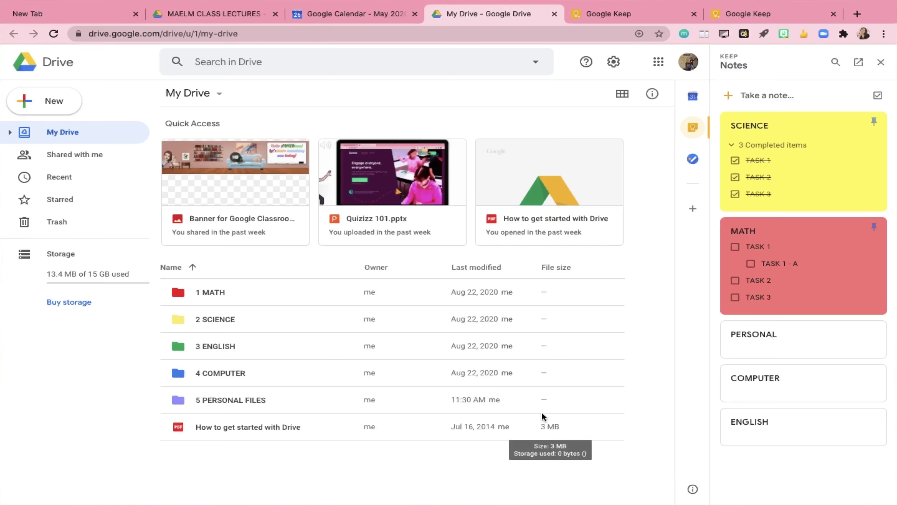